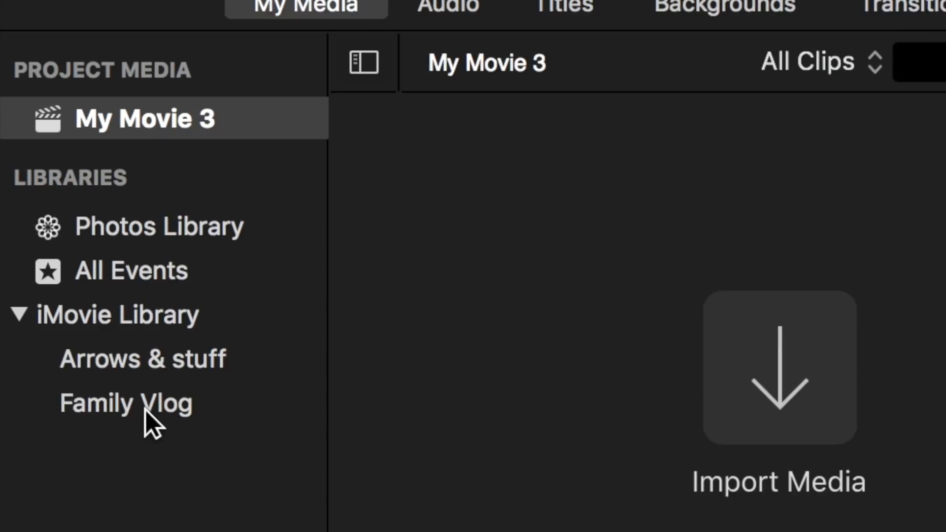
Browse the clips in the iMovie Library and open the media import view to preview the makeup footage
left_click(136, 322)
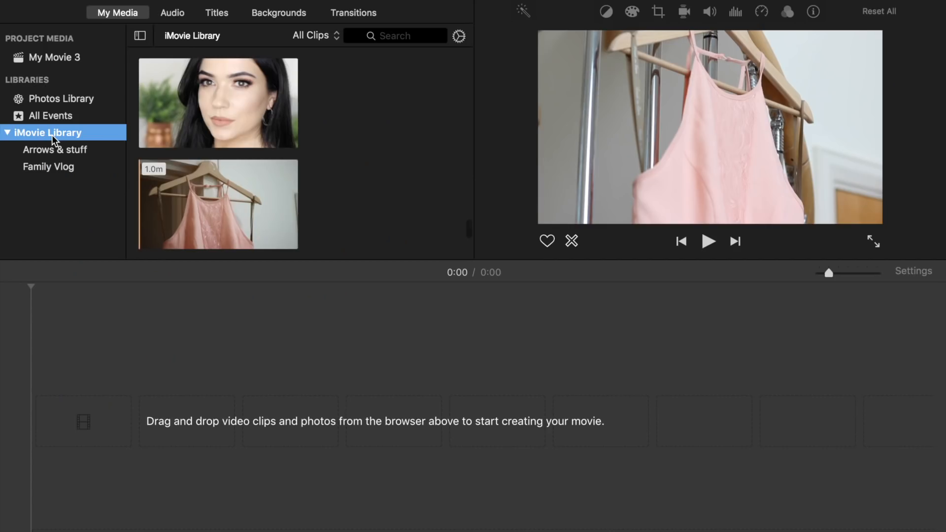
scroll(212, 121, "down", 5)
scroll(211, 121, "up", 6)
scroll(211, 121, "down", 4)
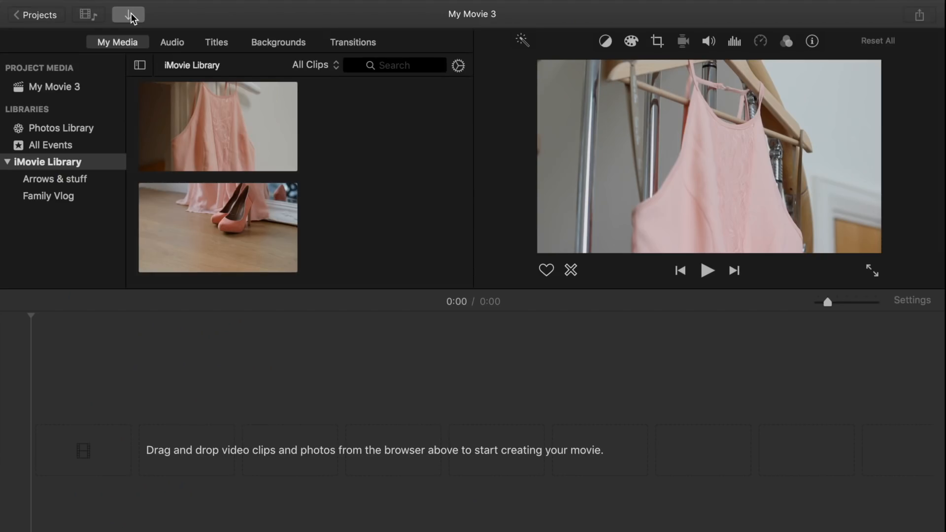
left_click(351, 40)
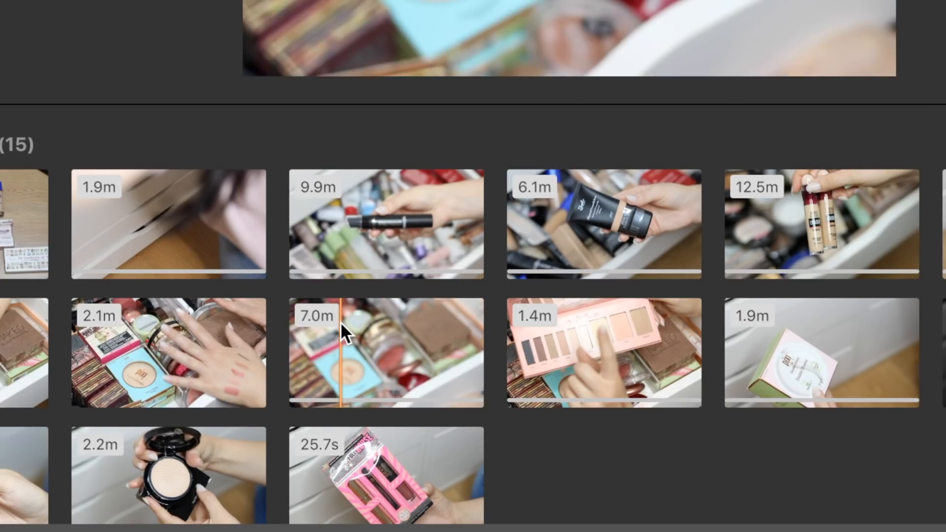
left_click(341, 321)
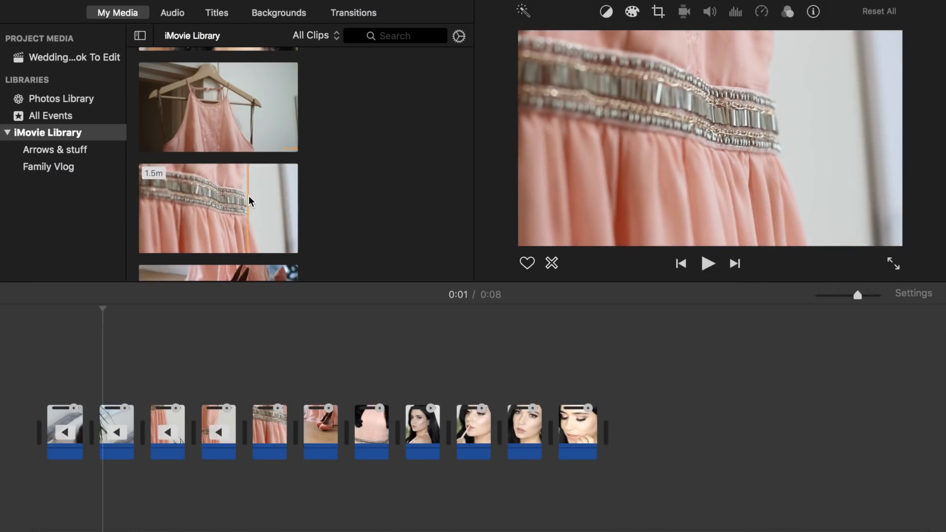
Add the 1.5-minute peach dress clip from the library to the end of the movie timeline
left_click_drag(298, 215, 684, 435)
scroll(684, 435, "right", 15)
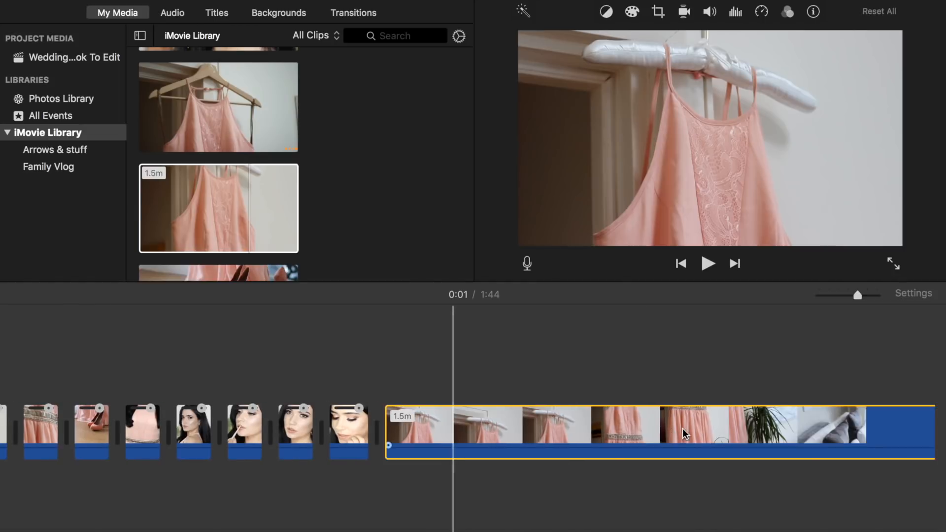
Split the added dress clip at 0:19 and again at 0:13, and cut out its opening piece
left_click(389, 413)
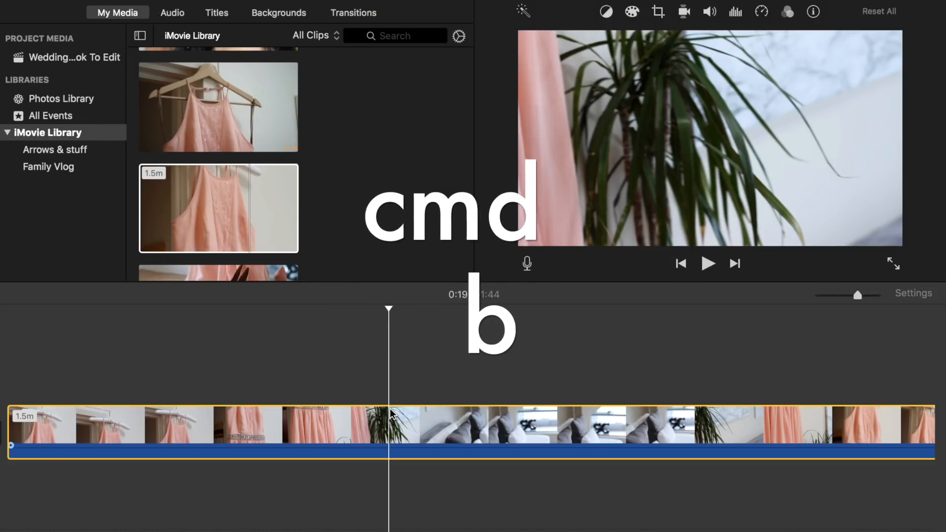
key("super+b")
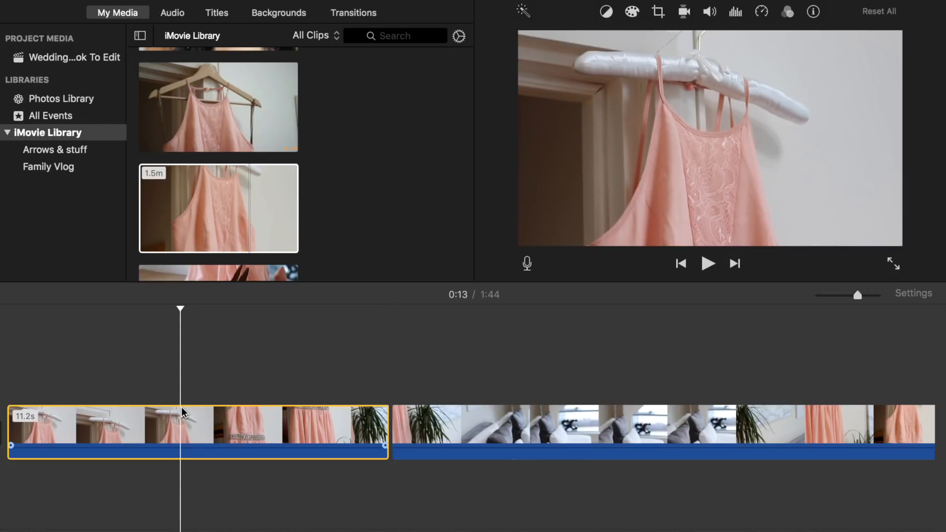
key("super+b")
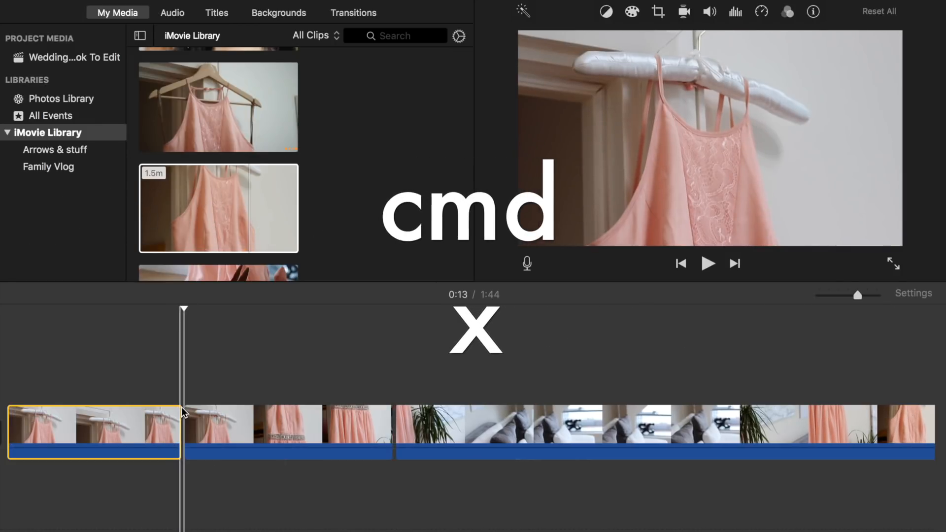
key("super+x")
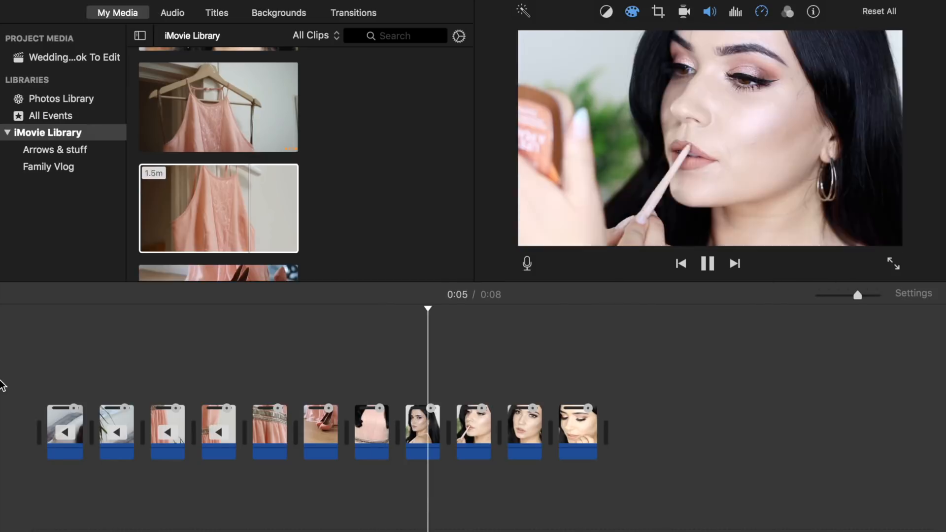
Select all the clips in the timeline and set their playback speed to Slow
left_click_drag(3, 384, 656, 468)
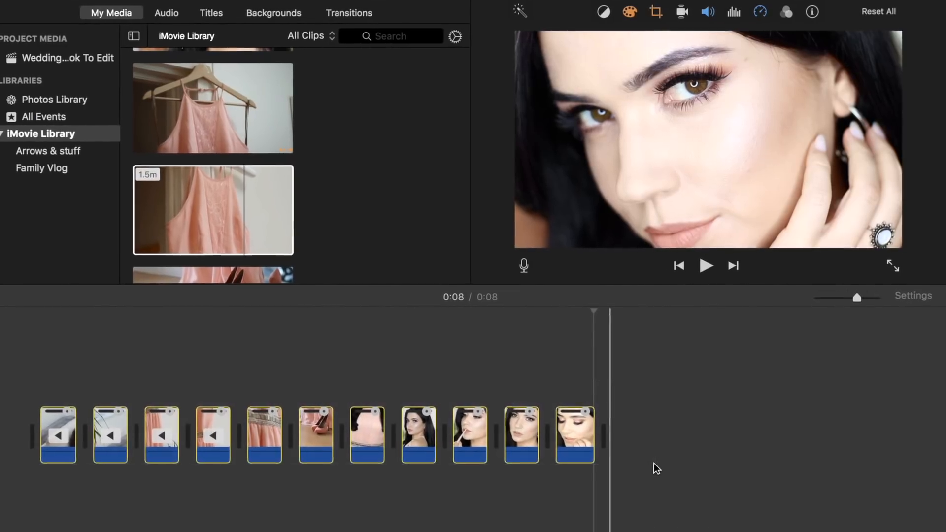
left_click_drag(666, 348, 12, 491)
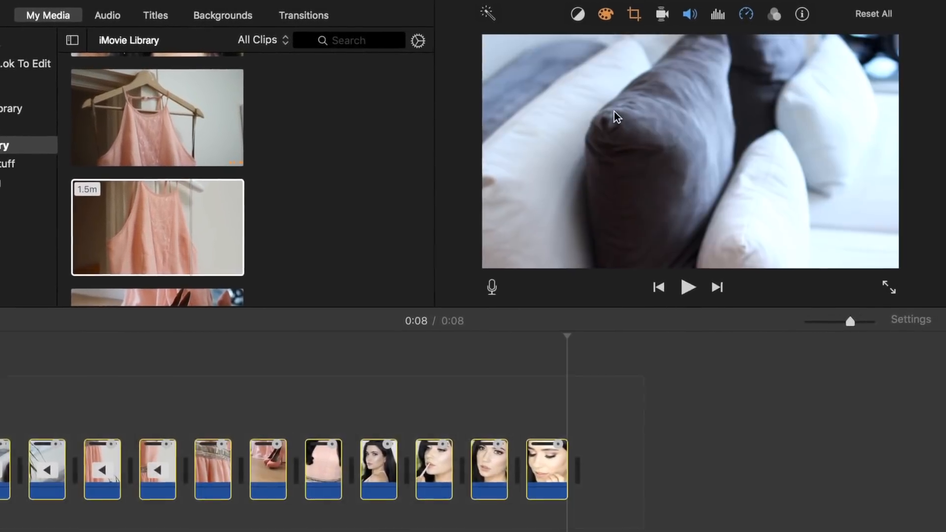
left_click(747, 14)
left_click(529, 46)
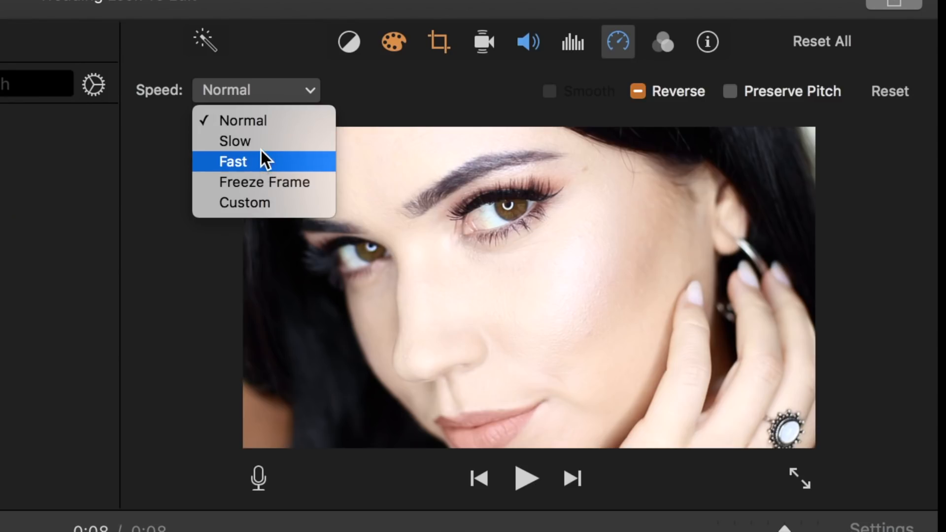
left_click(259, 145)
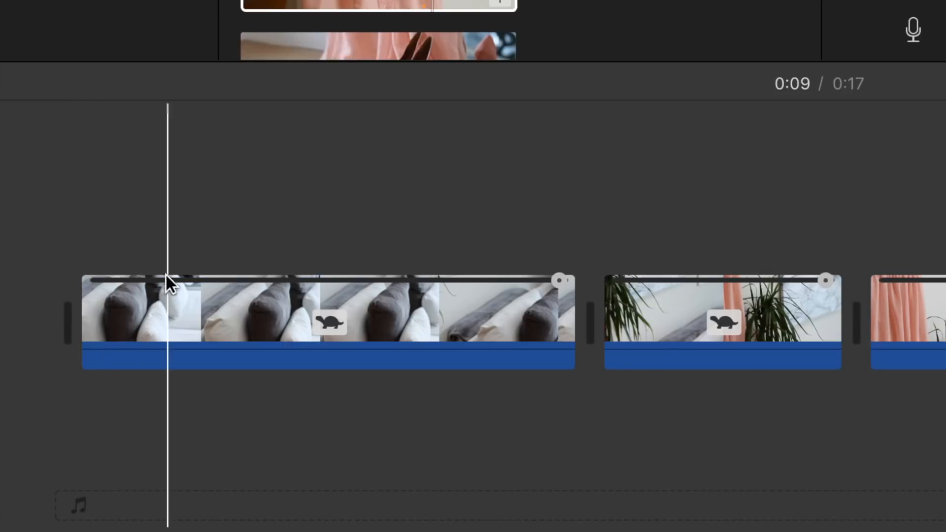
Speed up the opening pillow clip to 0.8 s, and stretch it back to slow motion
left_click(165, 294)
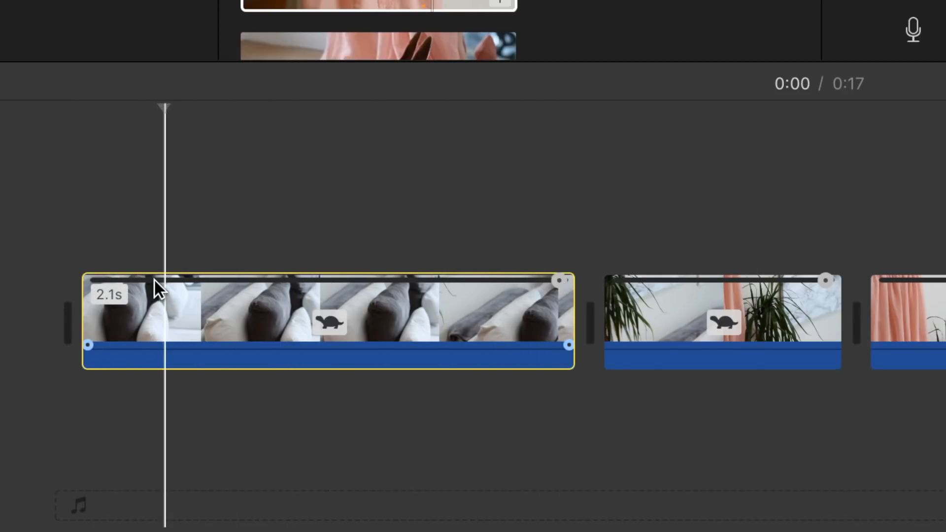
left_click_drag(558, 279, 241, 288)
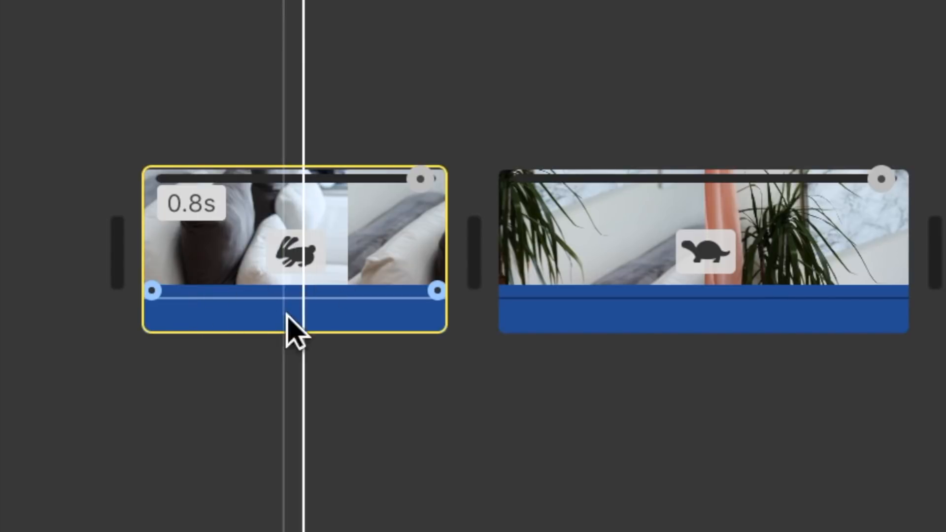
left_click_drag(273, 317, 273, 317)
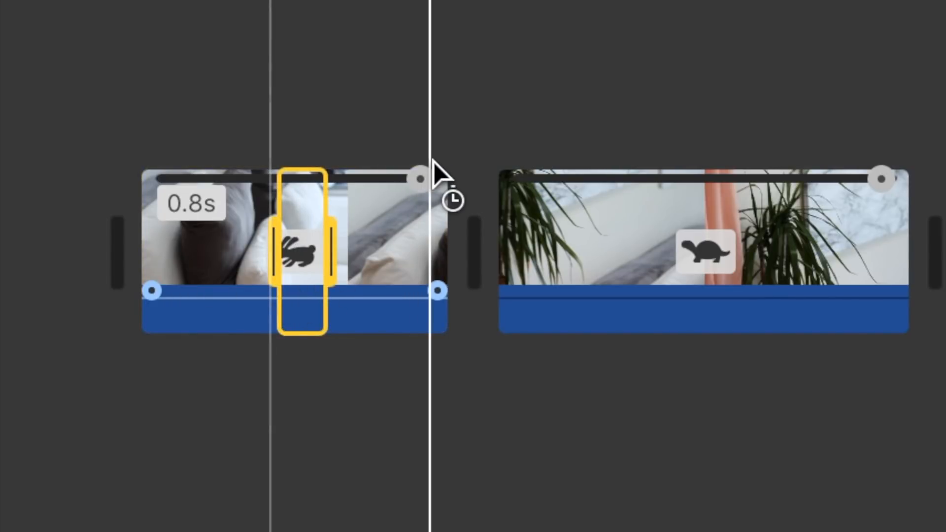
left_click(452, 80)
left_click_drag(435, 168, 813, 175)
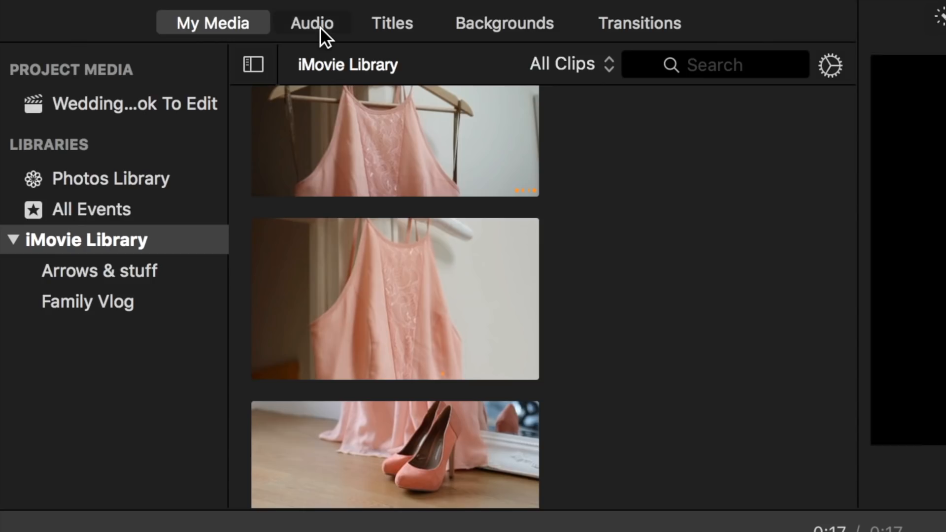
Add the sound effect "Simple" as background music beneath the clips and play the movie
left_click(178, 16)
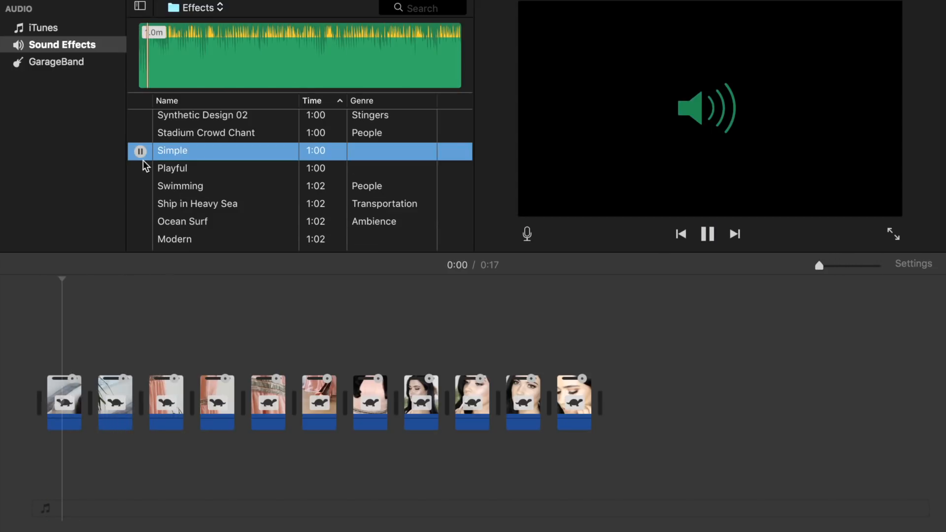
left_click_drag(143, 157, 34, 498)
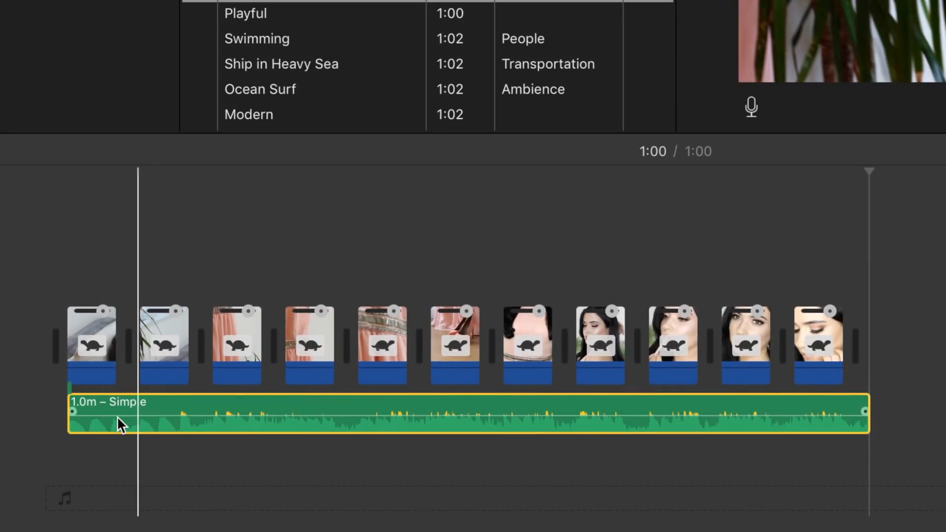
left_click_drag(117, 415, 105, 512)
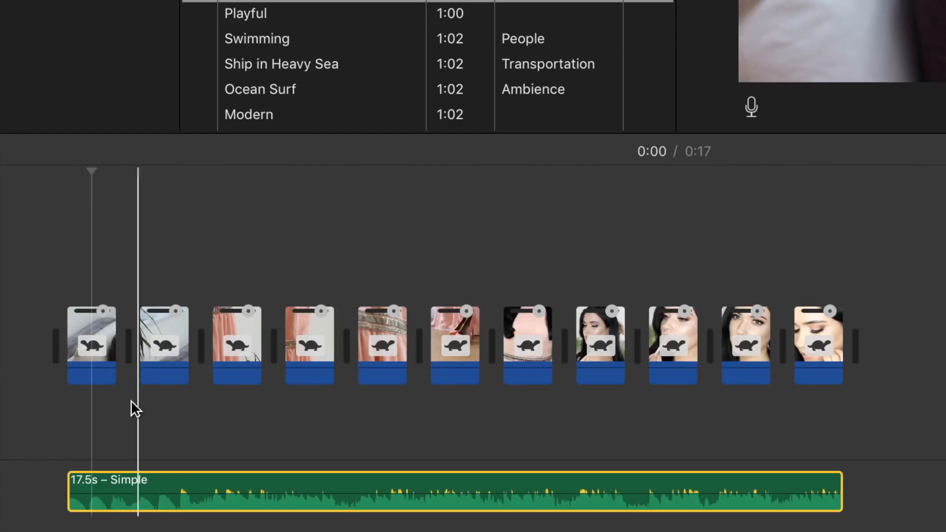
left_click_drag(173, 170, 196, 1)
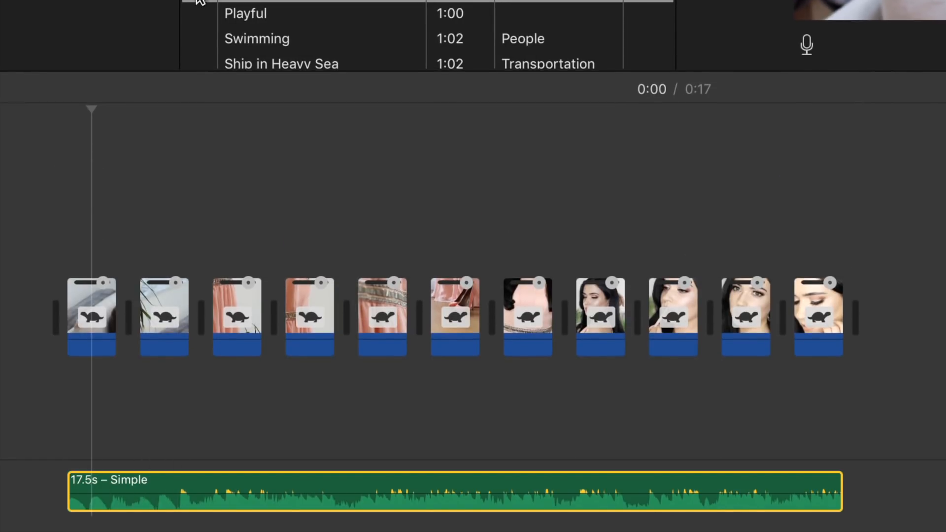
key("space")
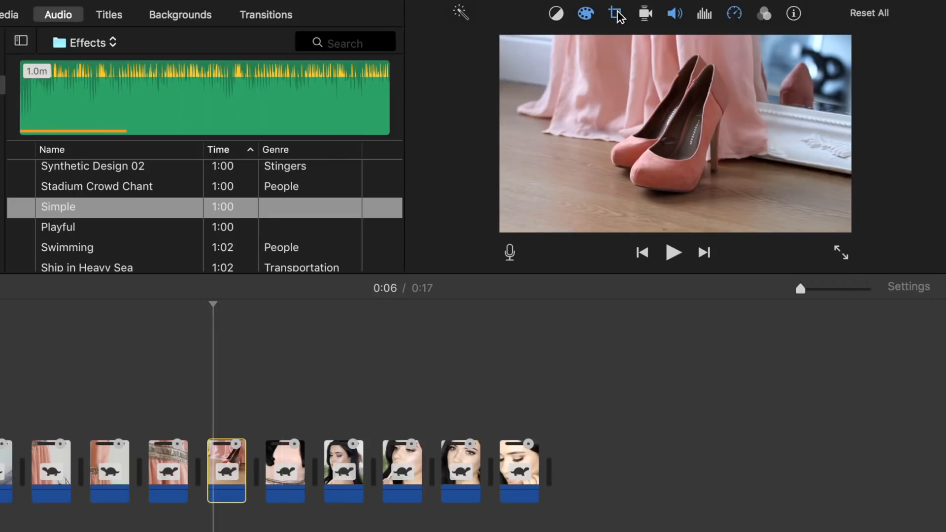
Enlarge the Ken Burns end and start frames of the shoes clip to the full picture and play it
left_click(616, 13)
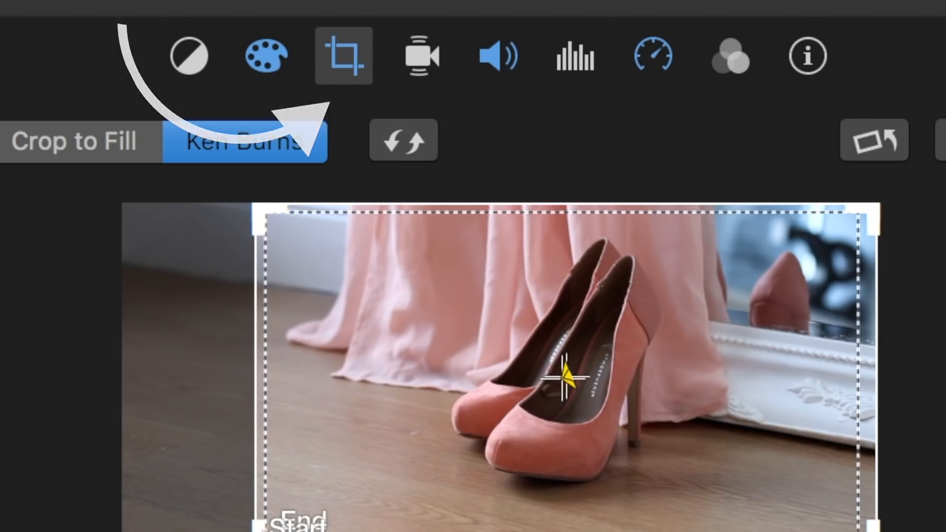
left_click(586, 198)
left_click(590, 203)
left_click_drag(582, 206, 513, 272)
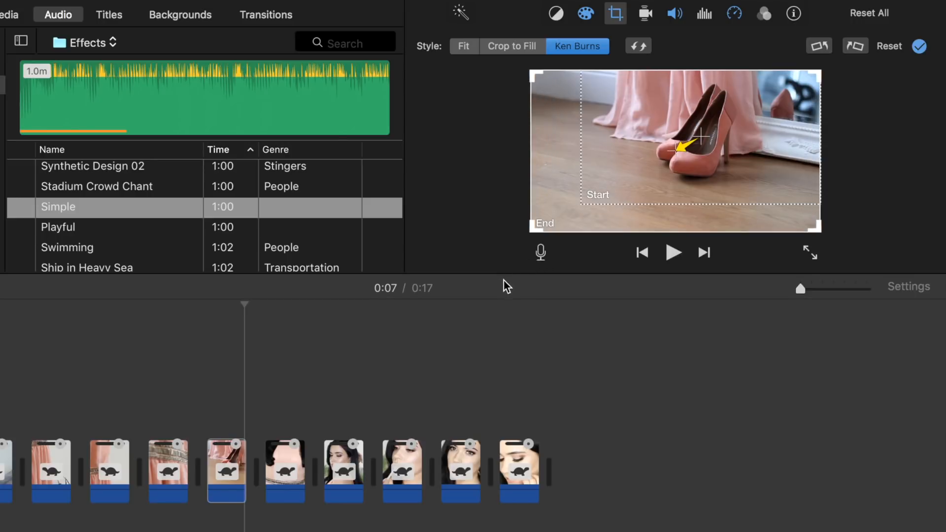
left_click(601, 187)
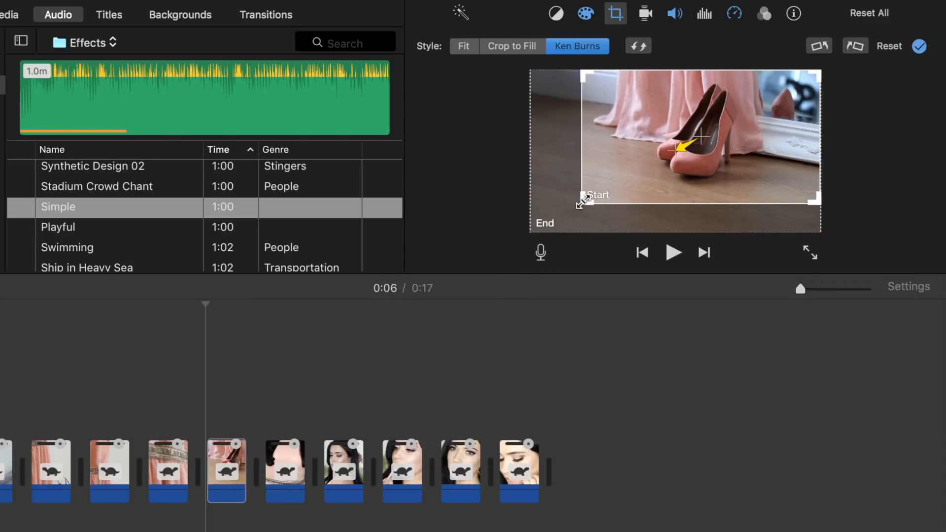
left_click_drag(584, 202, 517, 289)
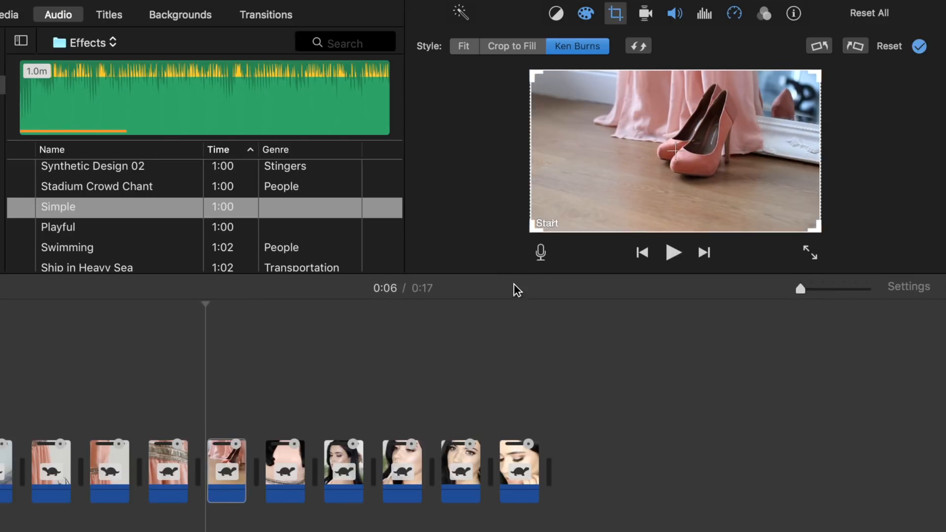
left_click(204, 412)
key("space")
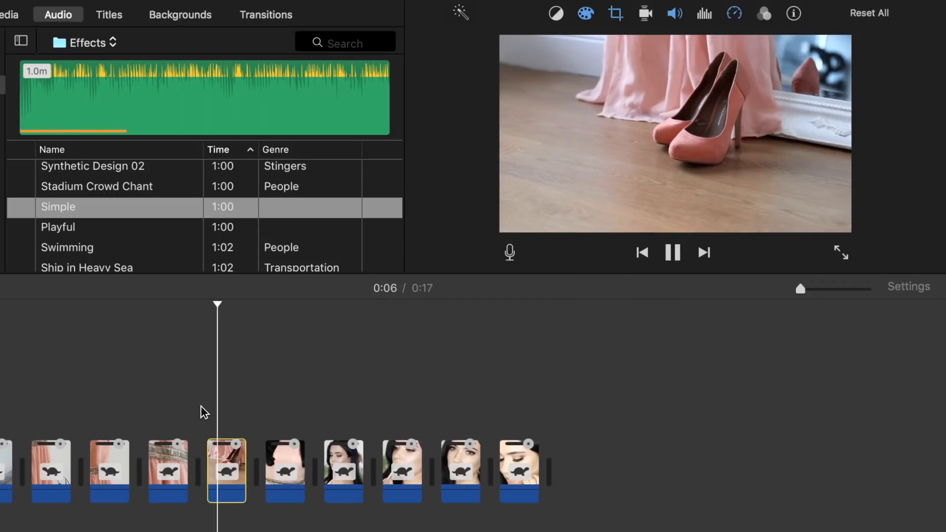
Set the shoes clip to Crop to Fill and tighten the crop frame around the shoes
key("c")
left_click(514, 48)
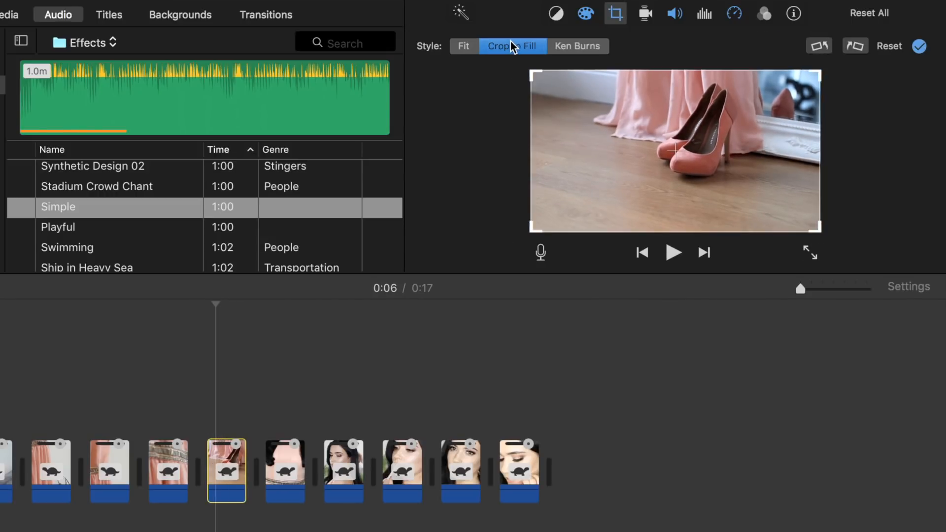
left_click_drag(532, 230, 585, 202)
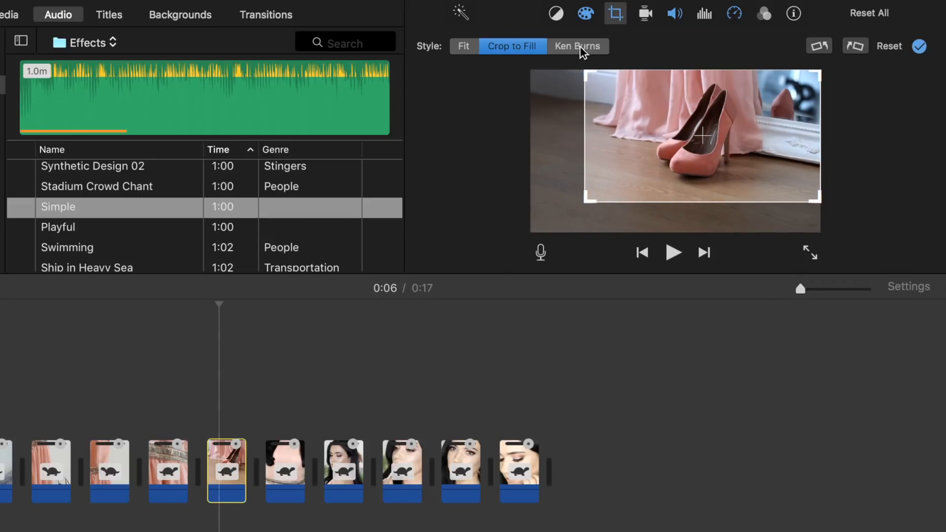
Apply Ken Burns to the shoes clip, move the end frame over the shoes, swap start and end, and preview it
left_click(571, 49)
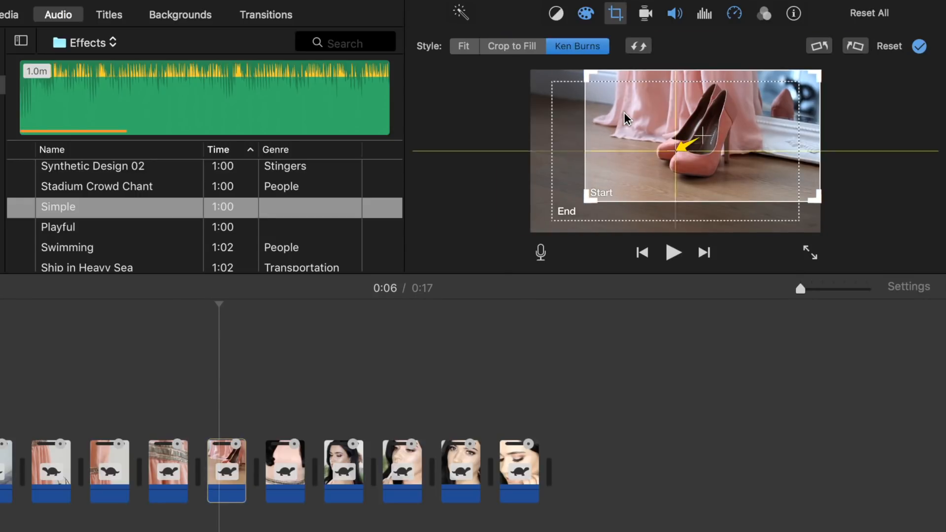
left_click(642, 161)
left_click_drag(641, 162, 707, 126)
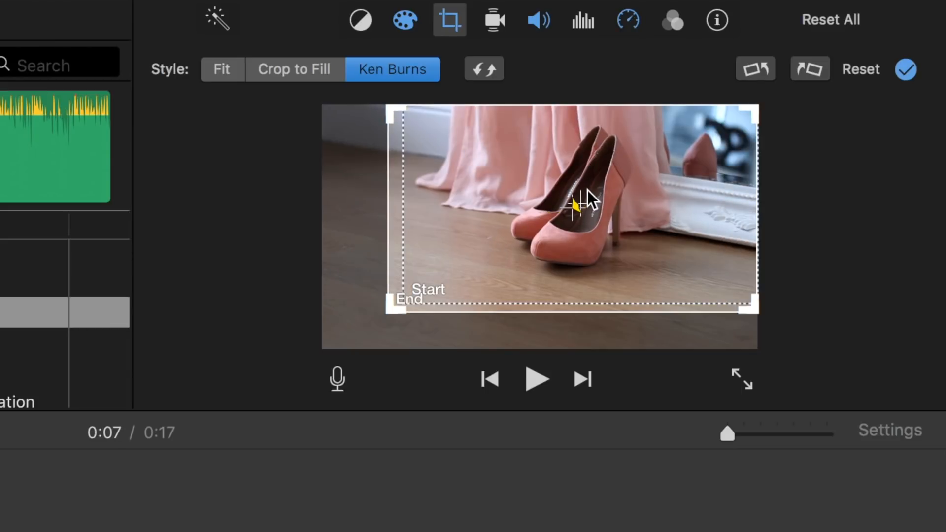
left_click(485, 70)
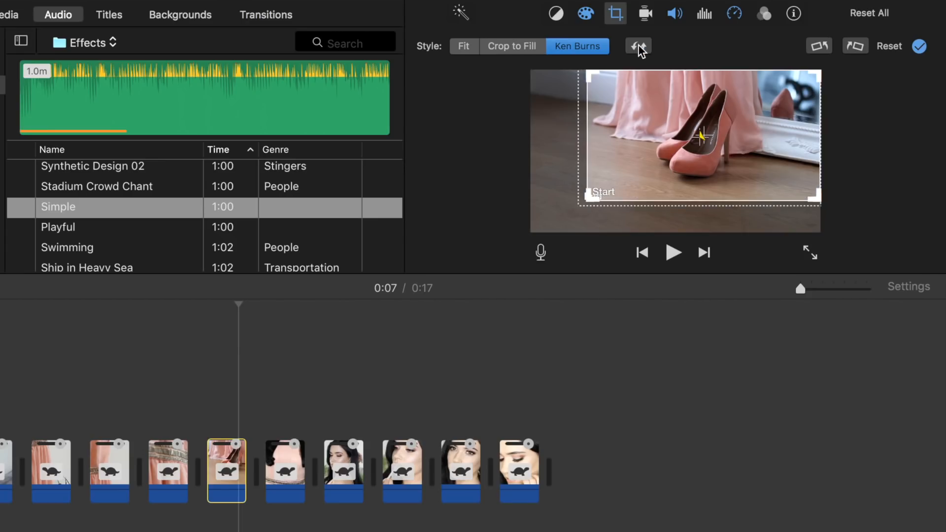
left_click(211, 389)
key("space")
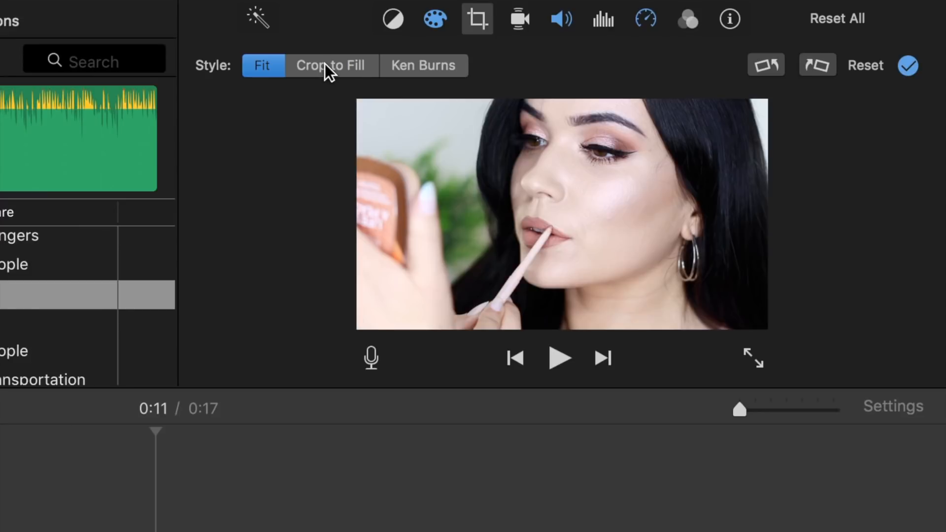
Apply Ken Burns to the lip liner clip and move its end frame to the picture's upper-left corner
left_click(325, 63)
left_click(432, 55)
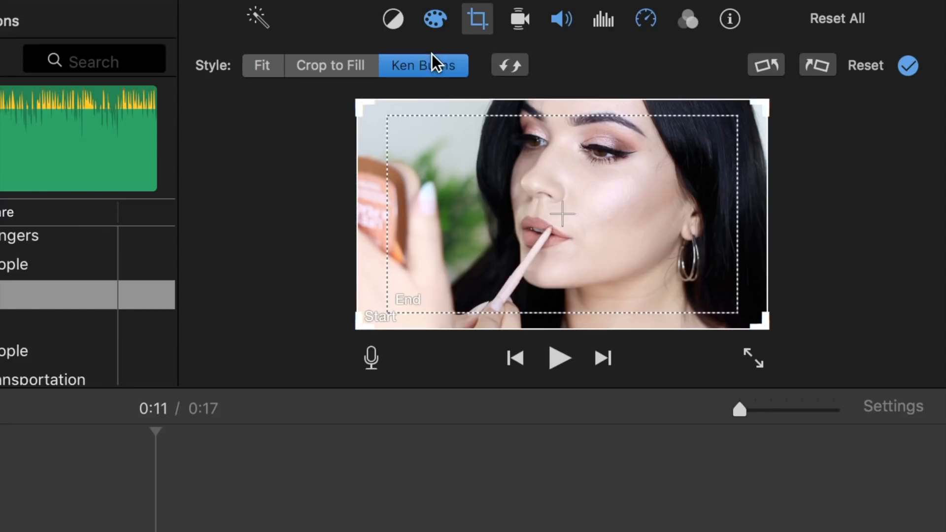
left_click(607, 229)
left_click_drag(606, 229, 522, 196)
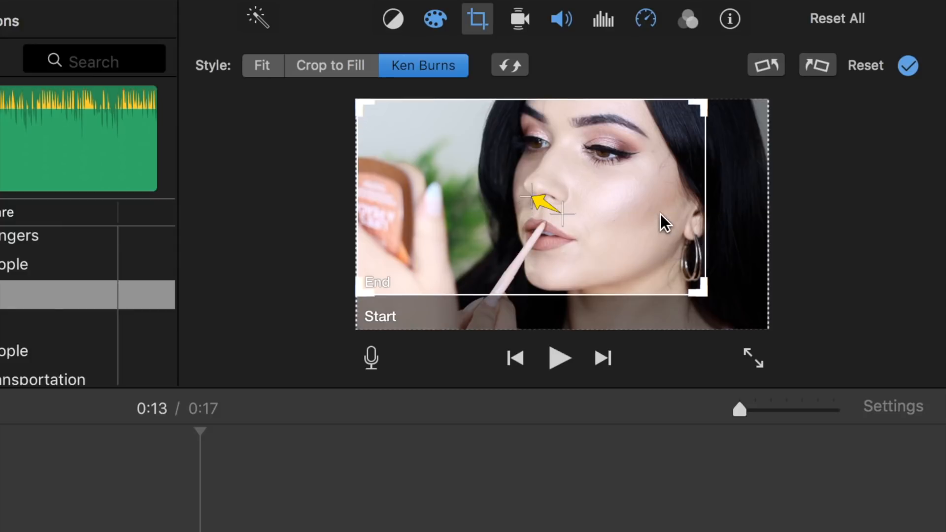
Enlarge the Ken Burns end frame of the lip liner clip and adjust its start frame to the full picture
left_click_drag(702, 291, 738, 310)
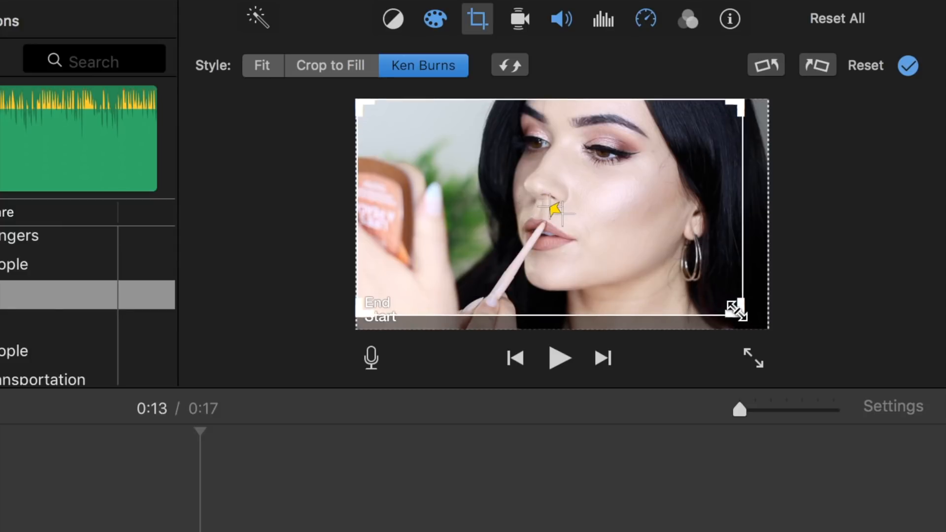
left_click(761, 312)
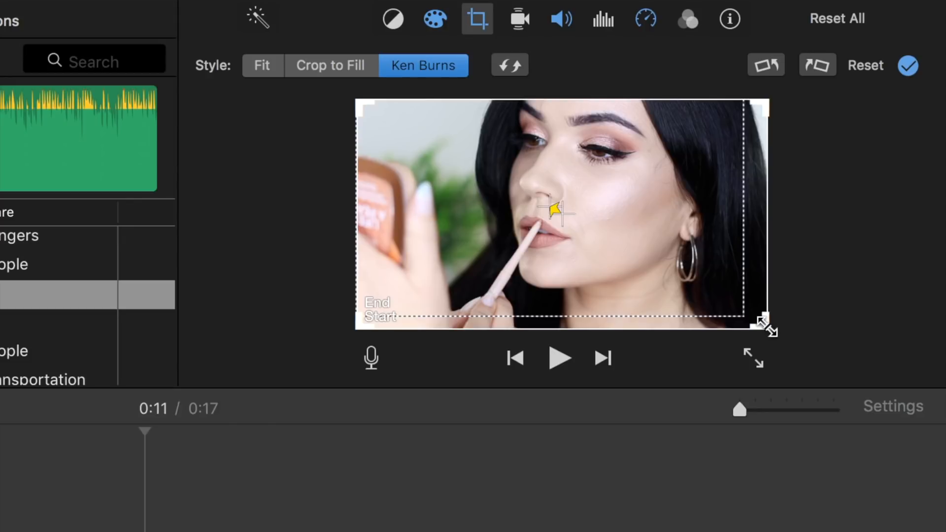
left_click_drag(760, 322, 758, 321)
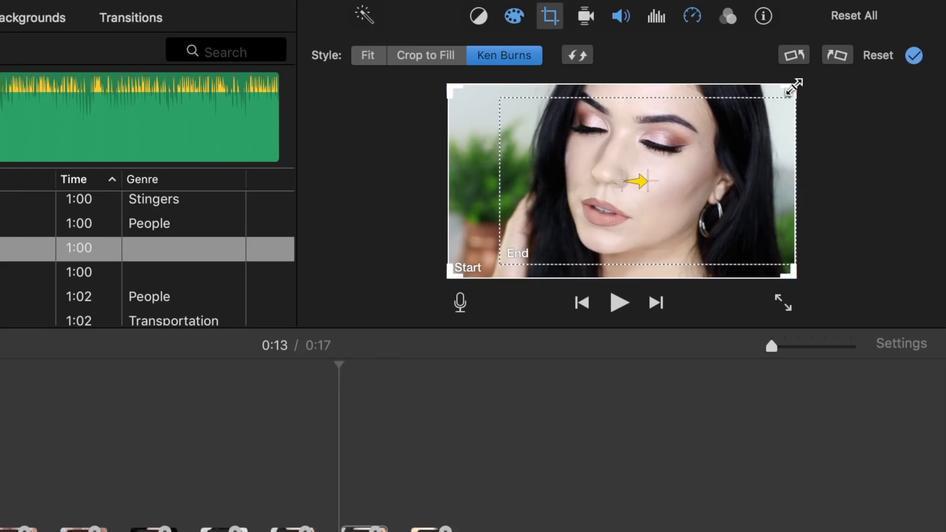
Shrink the Ken Burns start frame of the closed-eyes makeup clip and reposition it over the face
left_click_drag(794, 88, 685, 148)
left_click_drag(641, 210, 631, 163)
left_click(683, 228)
left_click(683, 227)
left_click_drag(682, 228, 711, 254)
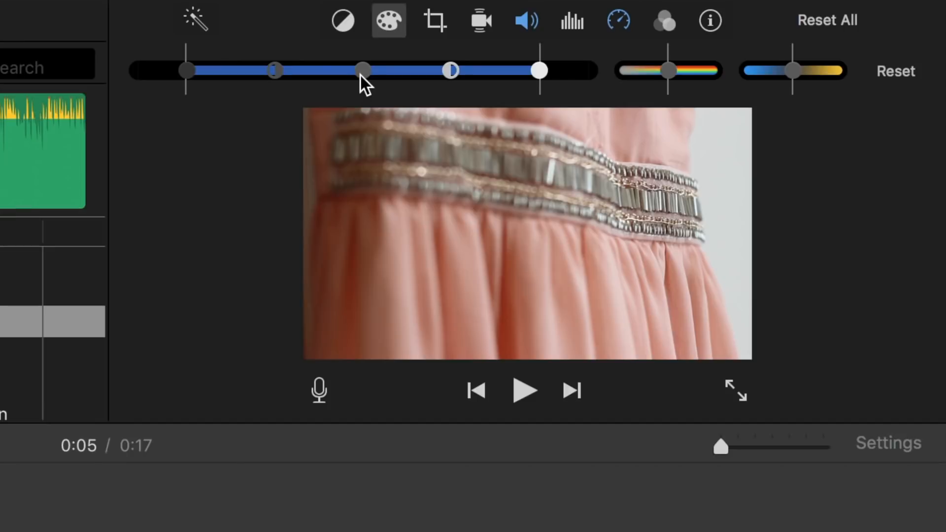
Adjust the color correction levels of the pink dress clip
left_click_drag(567, 49, 587, 47)
left_click_drag(385, 84, 360, 84)
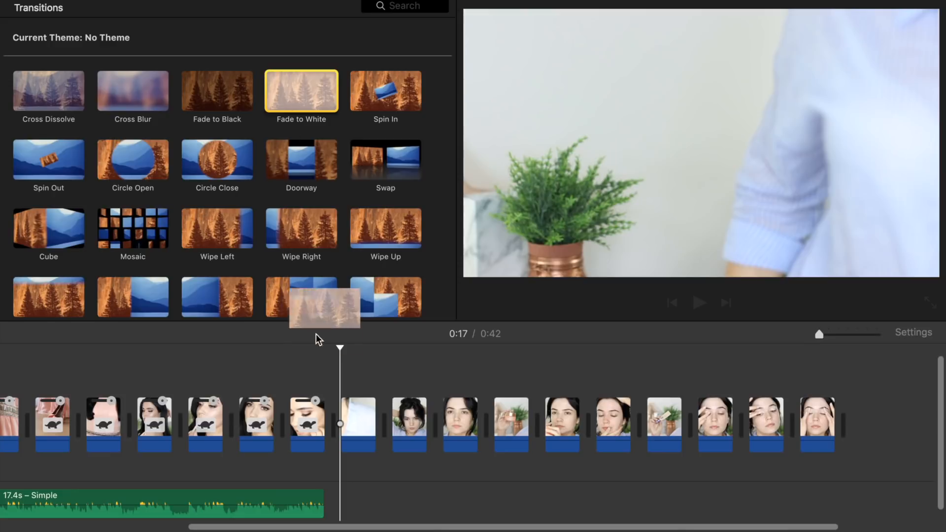
Insert a Fade to White transition between the last slowed makeup clip and the first skincare clip, and preview it
left_click_drag(317, 338, 338, 414)
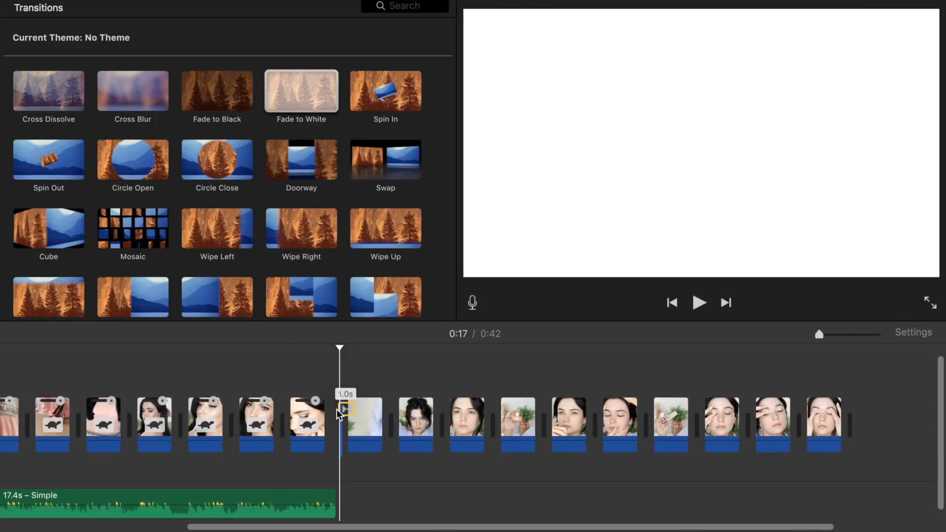
key("space")
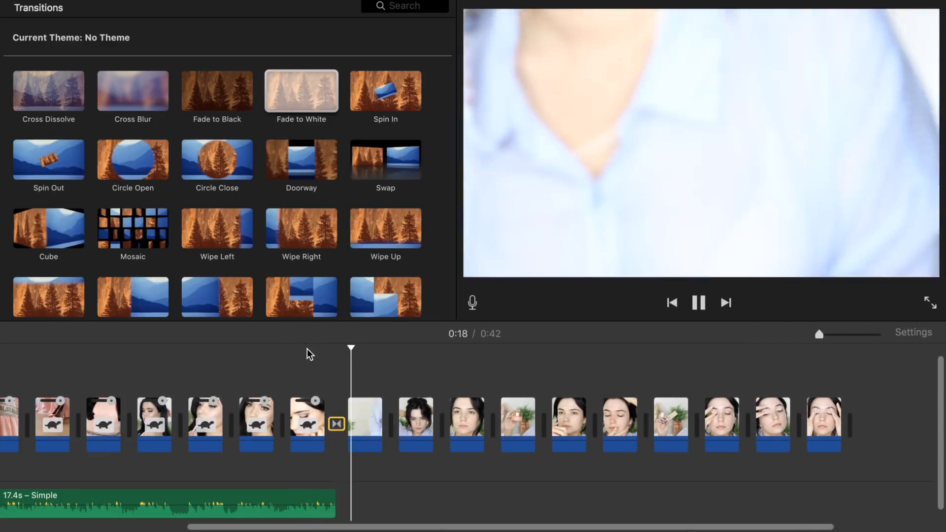
key("space")
Open the Fade to White transition's duration for editing
double_click(336, 429)
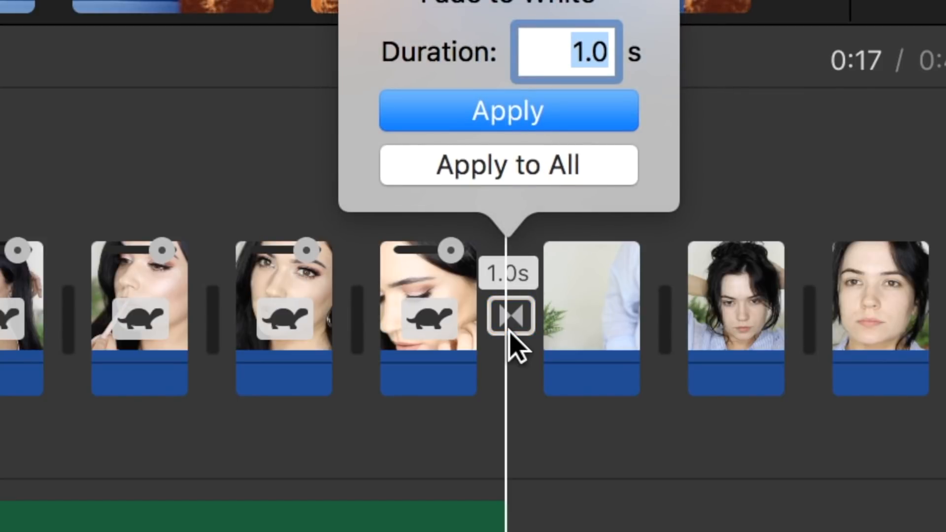
key("Right")
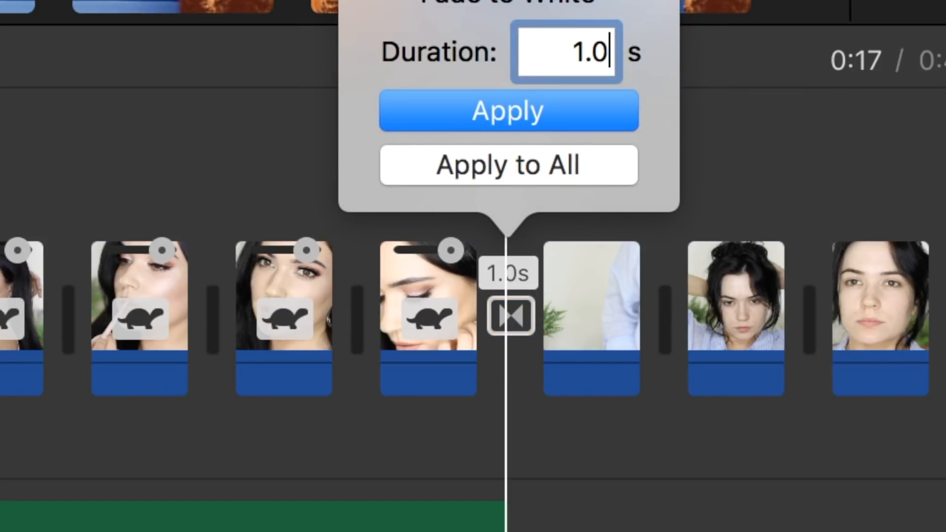
key("BackSpace")
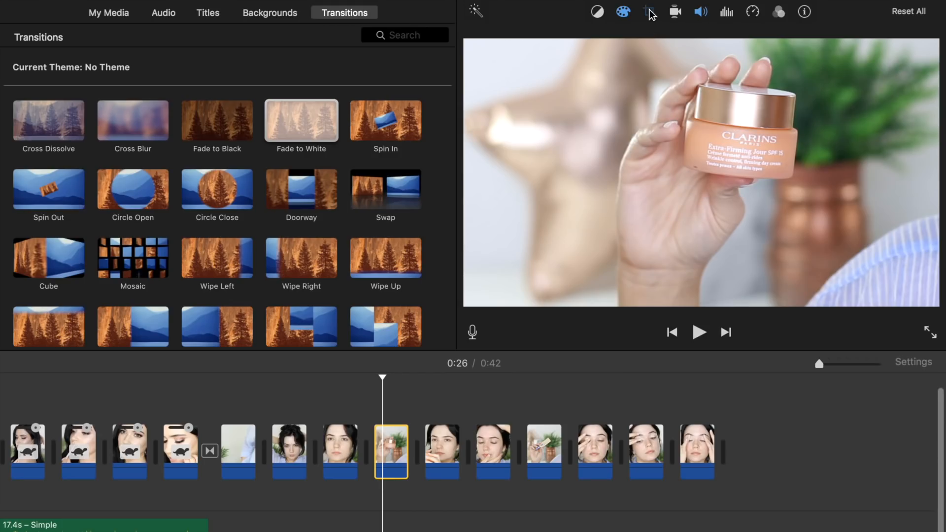
Reposition the Crop to Fill frame around the cream jar in the product clip and play the result
key("c")
left_click_drag(643, 207, 658, 204)
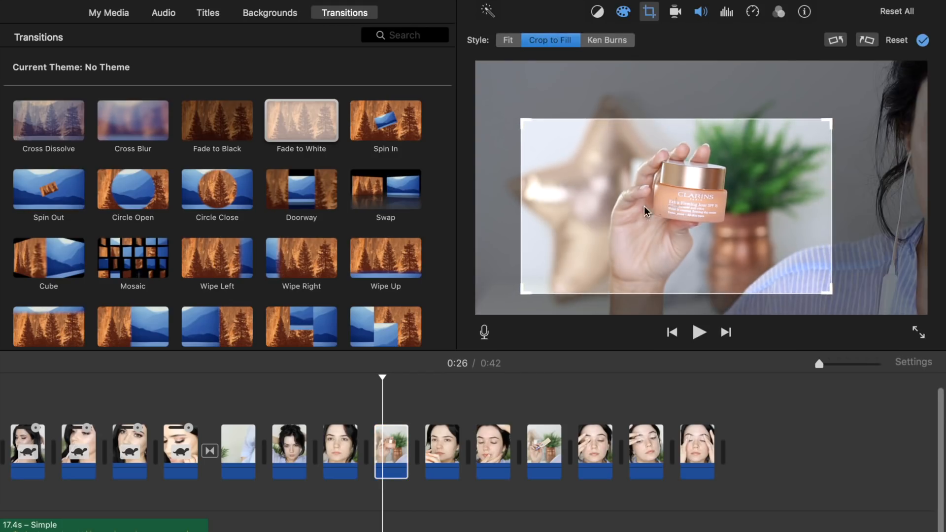
left_click(369, 394)
key("space")
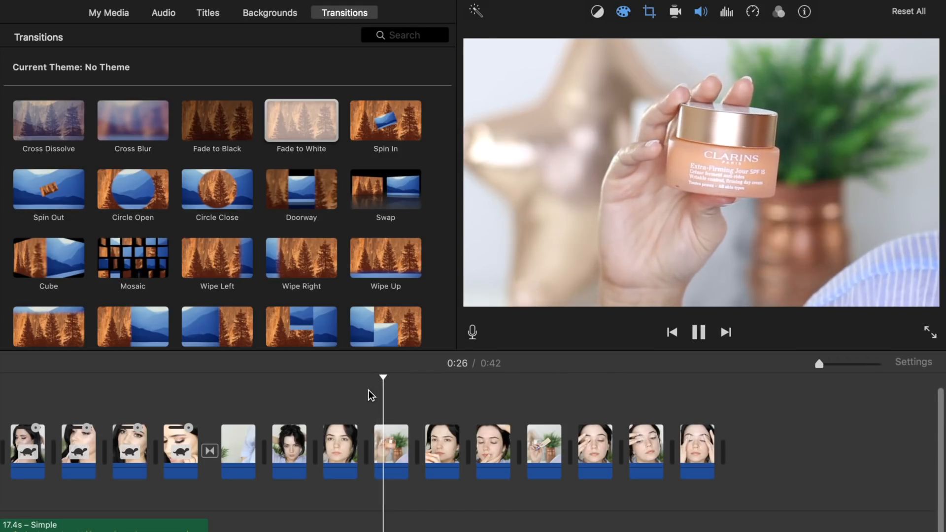
key("space")
Add a Standard Lower Third title over the cream jar clip
left_click(391, 449)
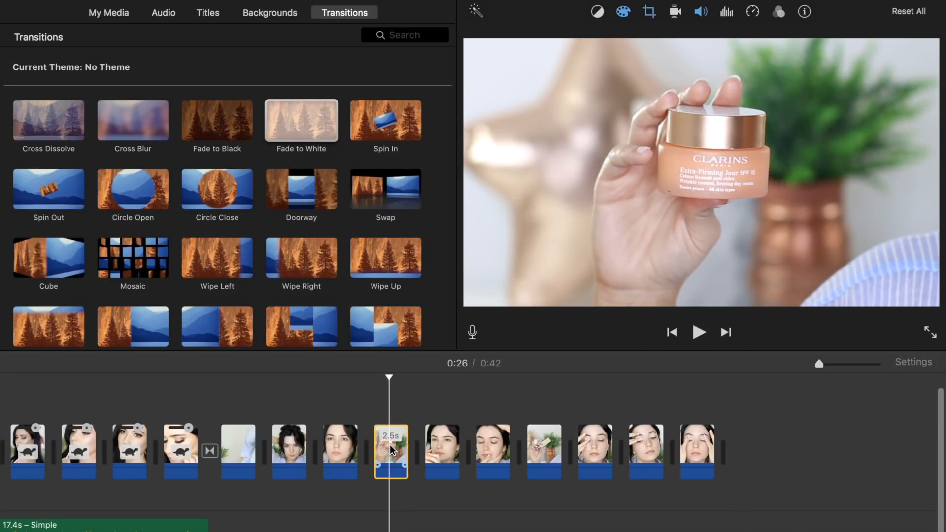
left_click(208, 13)
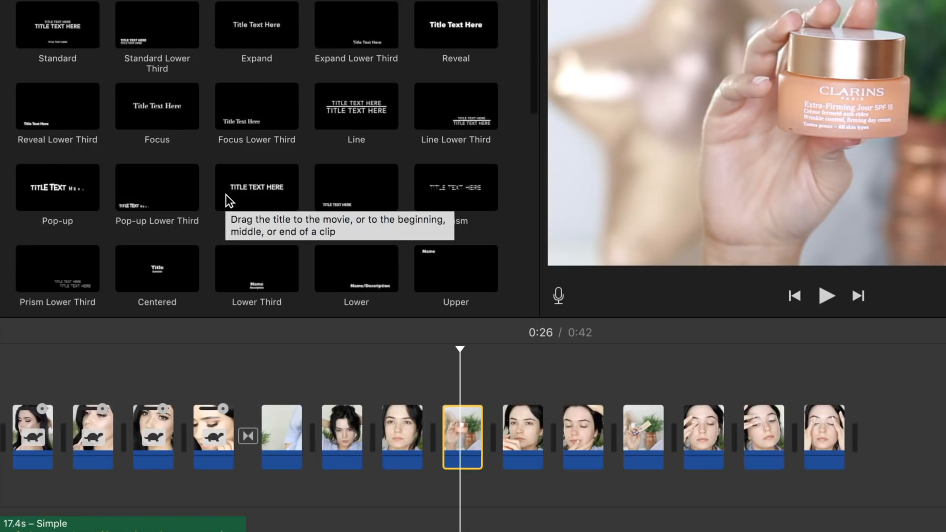
left_click(118, 105)
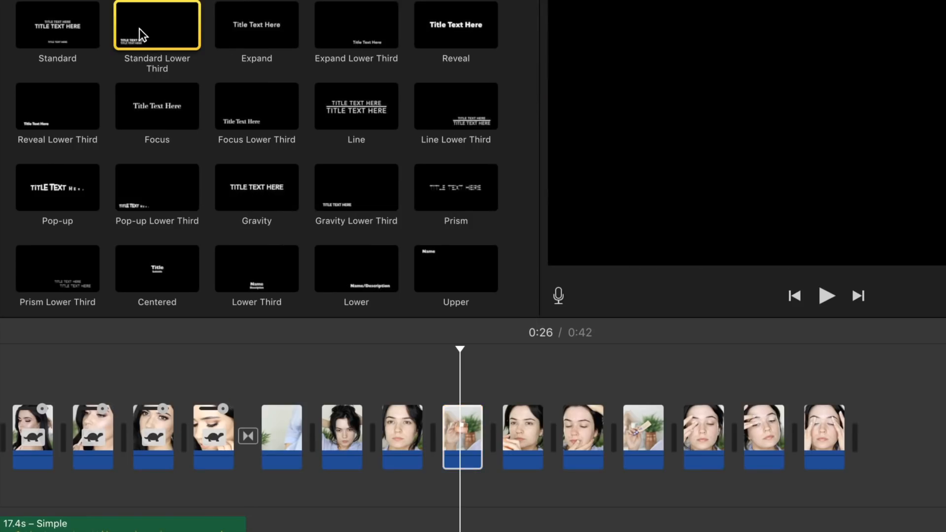
left_click_drag(161, 24, 435, 362)
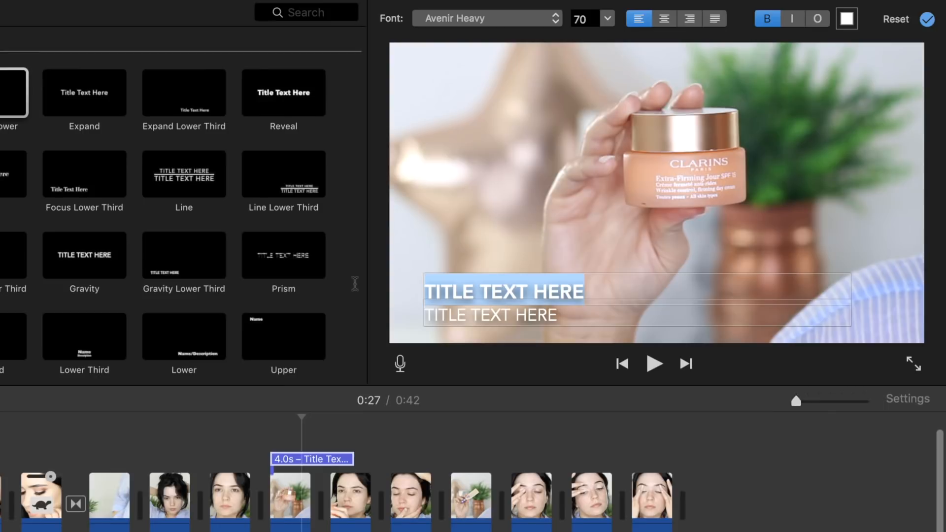
Set the two lines of the cream jar title to "BRAND" and "NAME"
type("BRAND")
left_click(574, 311)
type("NAME")
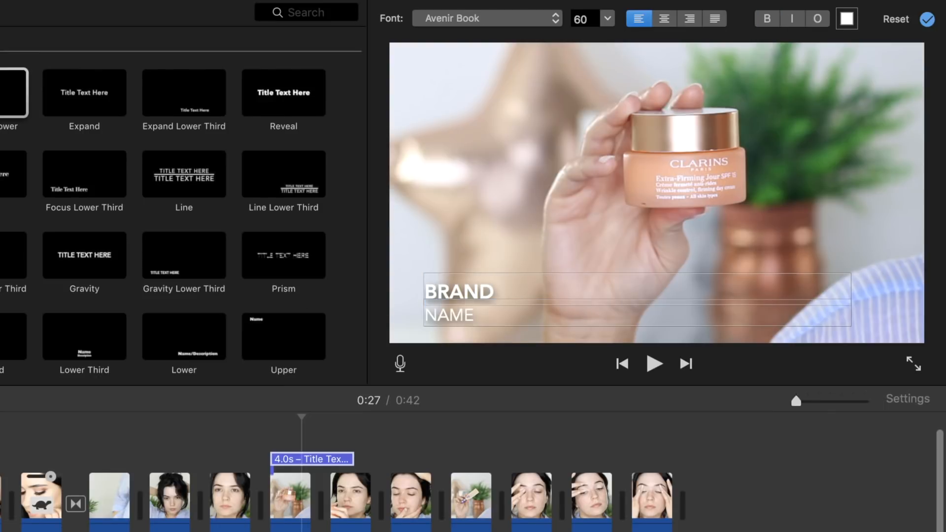
left_click(262, 451)
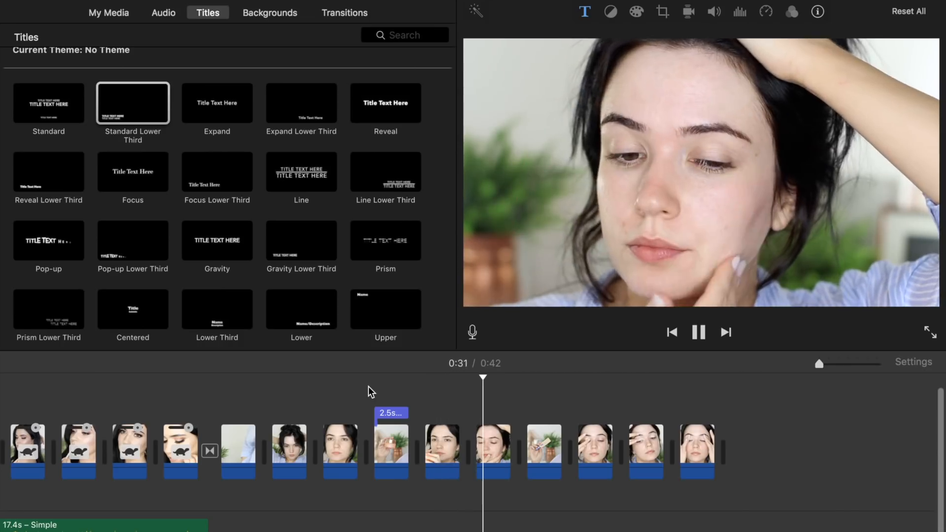
Copy the BRAND NAME title and paste it at the start of the eyeshadow primer clip
key("super+c")
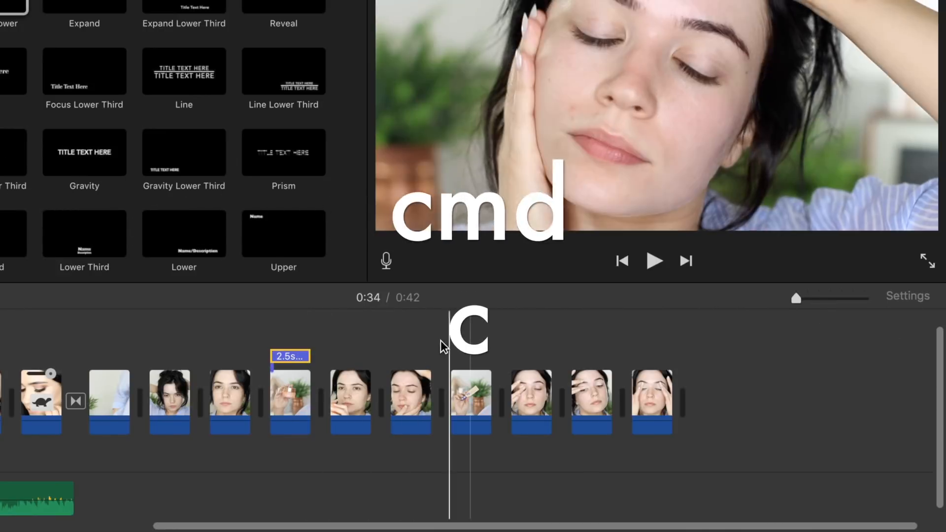
key("super+v")
left_click(469, 356)
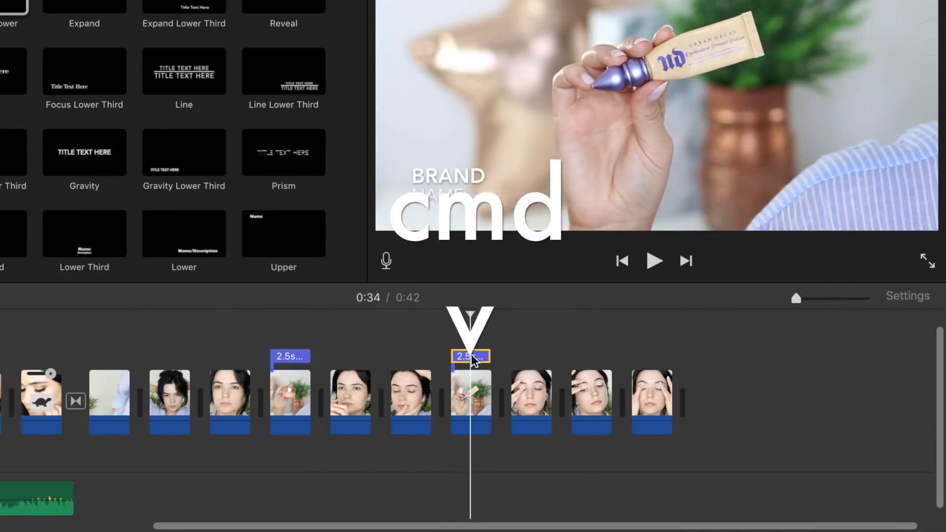
Check the pasted title over the primer clip, then open its text and text color for editing
left_click(448, 347)
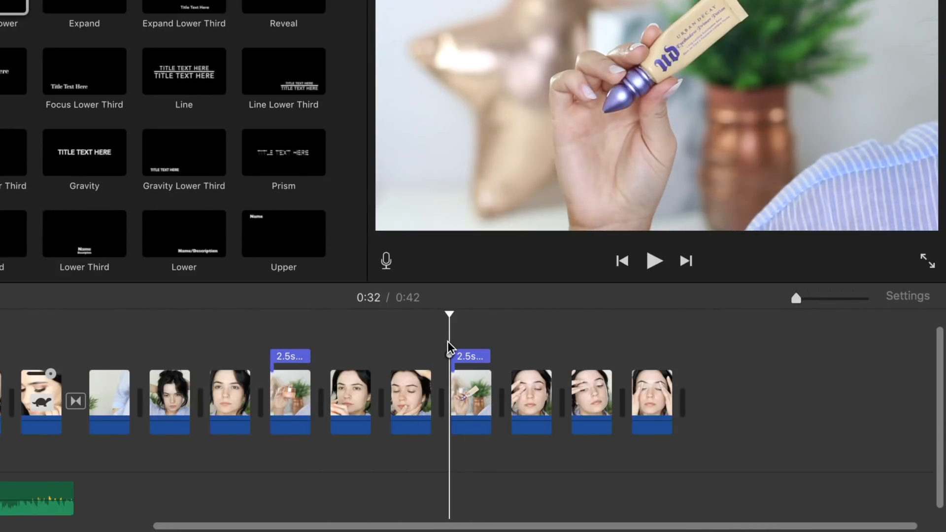
left_click(461, 353)
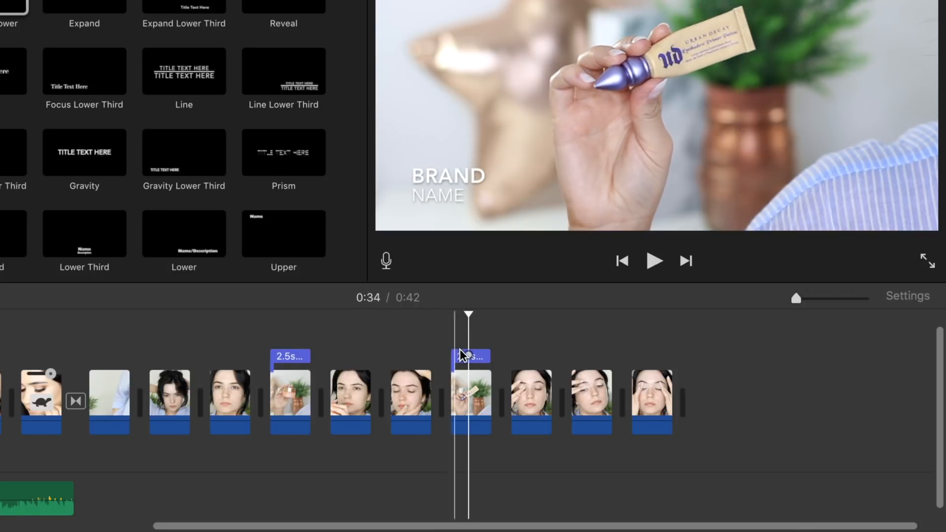
double_click(462, 355)
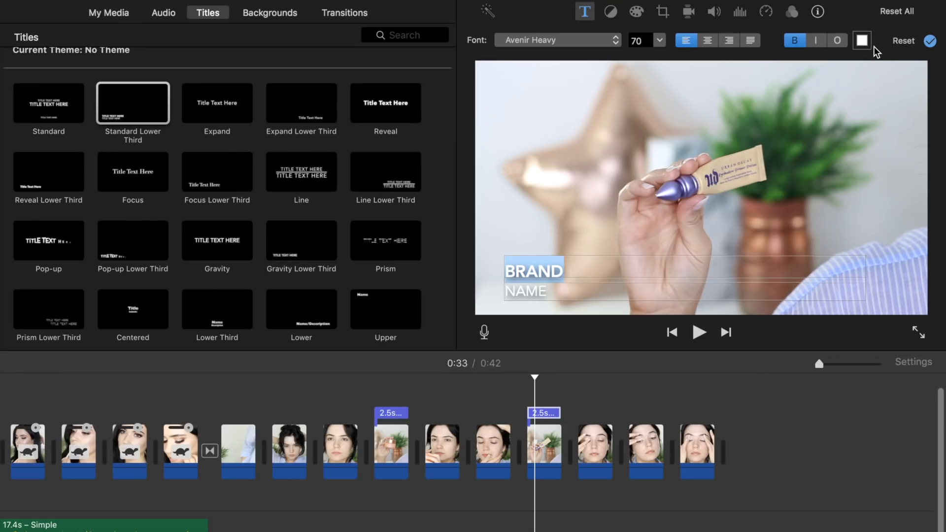
left_click(864, 43)
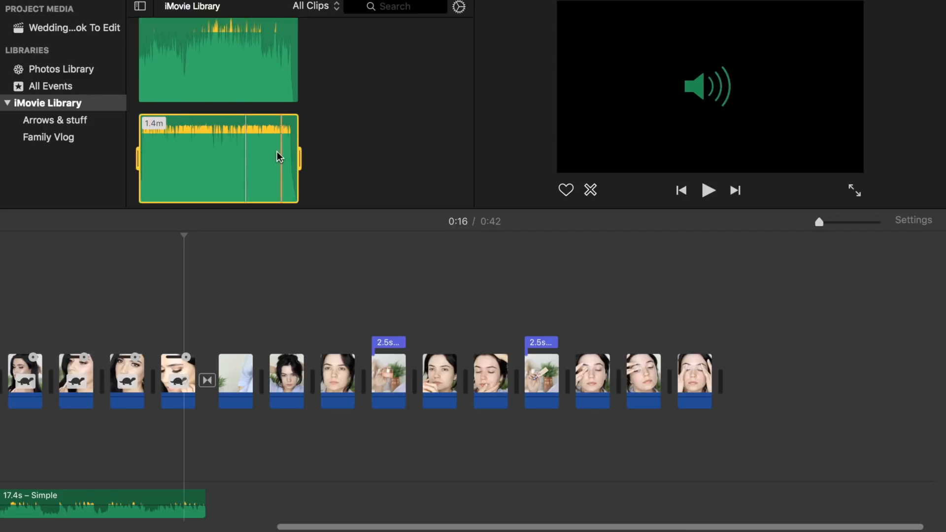
Add the Peach Cobbler track beneath the first skincare clip and raise its volume to 152%
left_click_drag(220, 151, 220, 437)
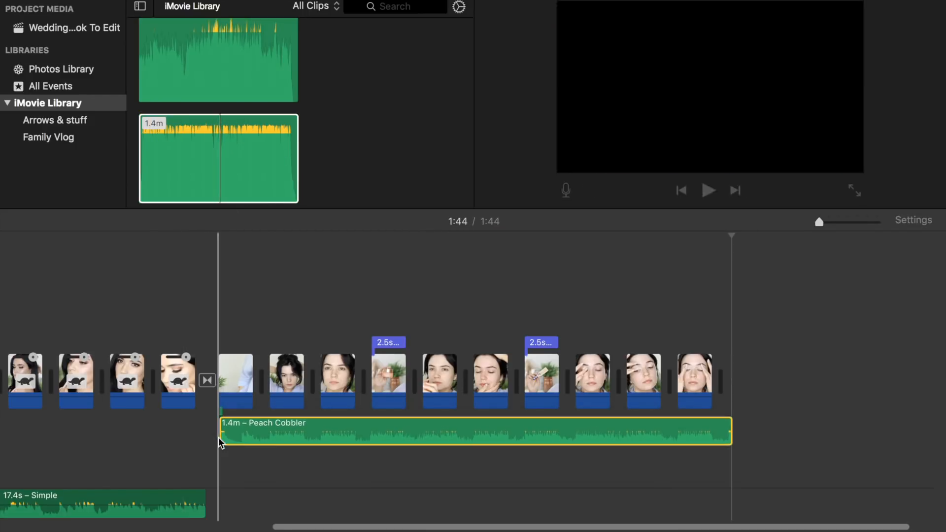
left_click_drag(256, 429, 255, 405)
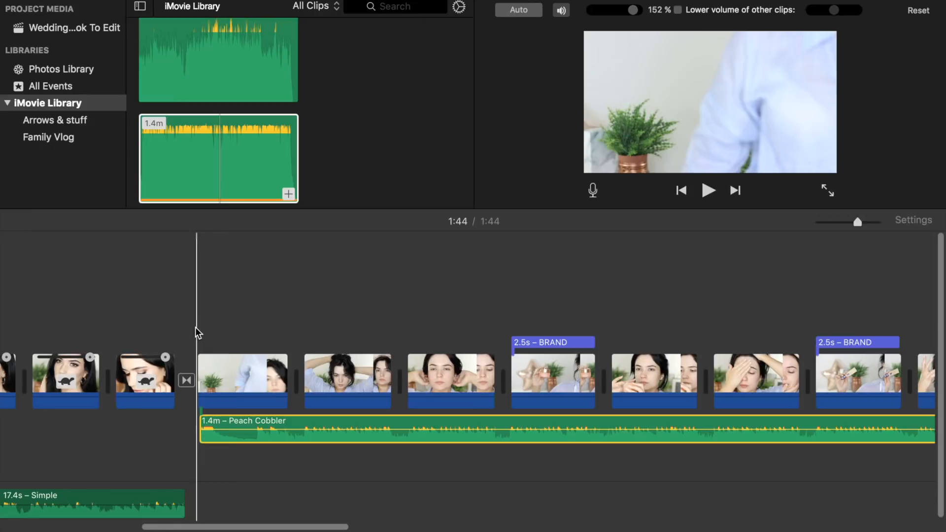
Split the Peach Cobbler track beneath the skincare clips and adjust the start of each piece, leaving gaps between them
left_click(237, 425)
key("super+b")
left_click_drag(253, 425, 347, 423)
key("super+b")
left_click_drag(425, 428, 431, 428)
key("super+b")
left_click_drag(527, 425, 538, 425)
key("super+b")
left_click_drag(642, 424, 653, 424)
key("super+b")
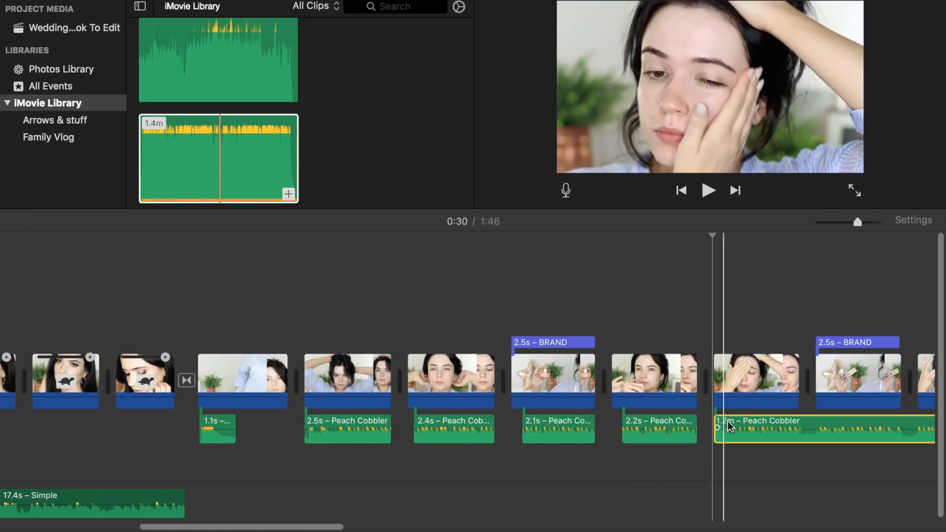
left_click_drag(729, 427, 735, 427)
key("super+b")
left_click_drag(833, 426, 840, 426)
Extend the Simple background music beneath the skincare clips and split it around the first Peach Cobbler piece
left_click(119, 466)
left_click_drag(184, 503, 892, 503)
left_click(174, 496)
key("super+b")
left_click(199, 496)
key("super+b")
left_click(236, 496)
key("super+b")
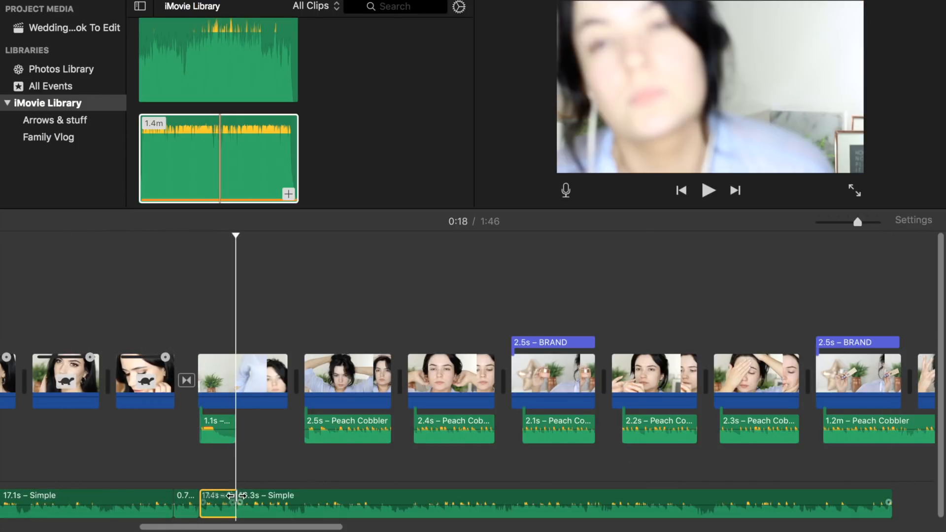
Split the Simple background music at the start and just past the end of the second Peach Cobbler piece
left_click(302, 496)
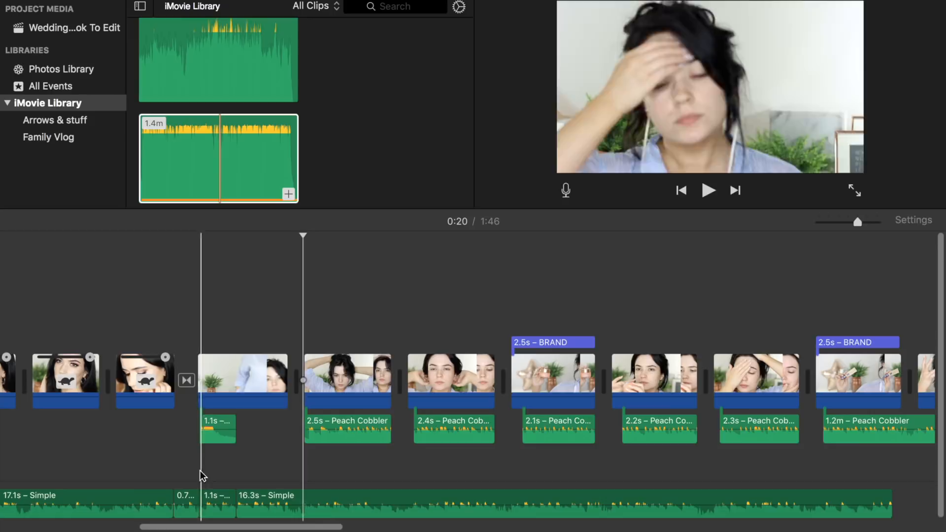
key("super+b")
left_click(406, 502)
key("super+b")
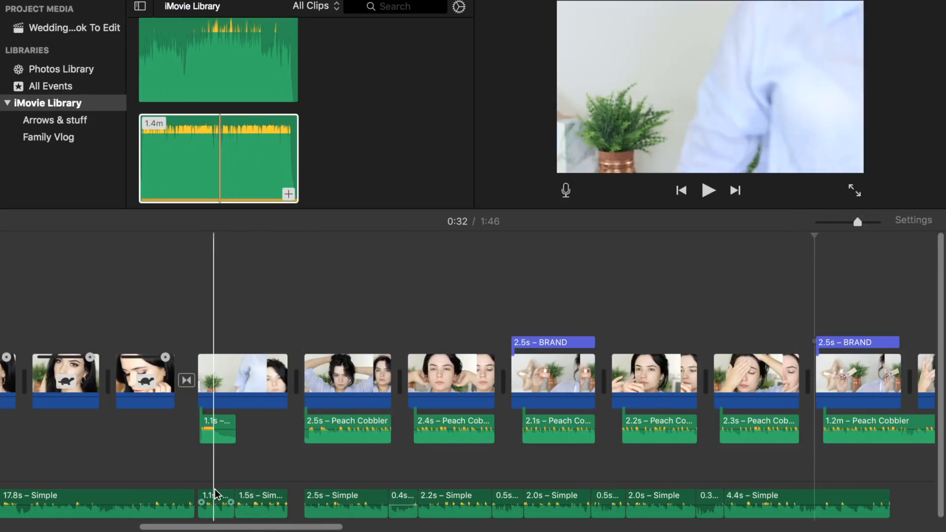
Select together the six Simple music pieces that run beneath the Peach Cobbler pieces
left_click(215, 493)
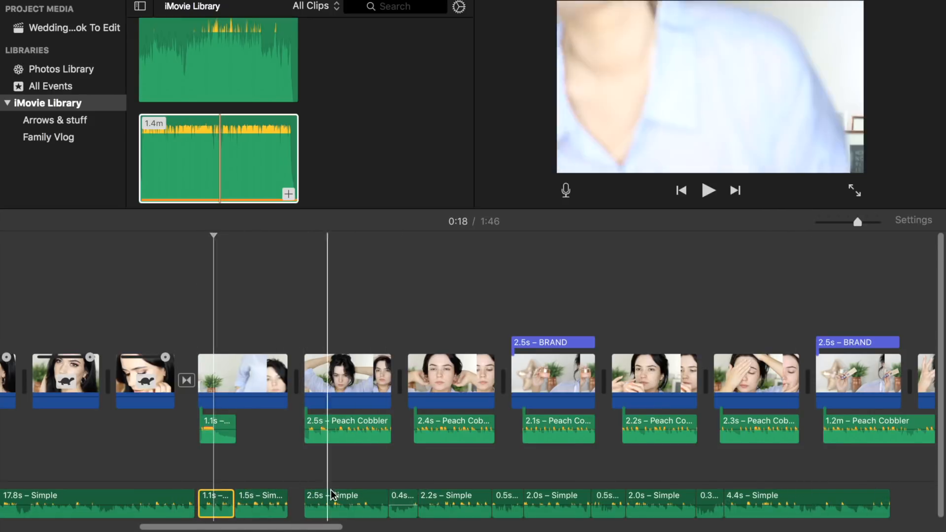
left_click(331, 500, "super")
left_click(461, 500, "super")
left_click(547, 500, "super")
left_click(666, 500, "super")
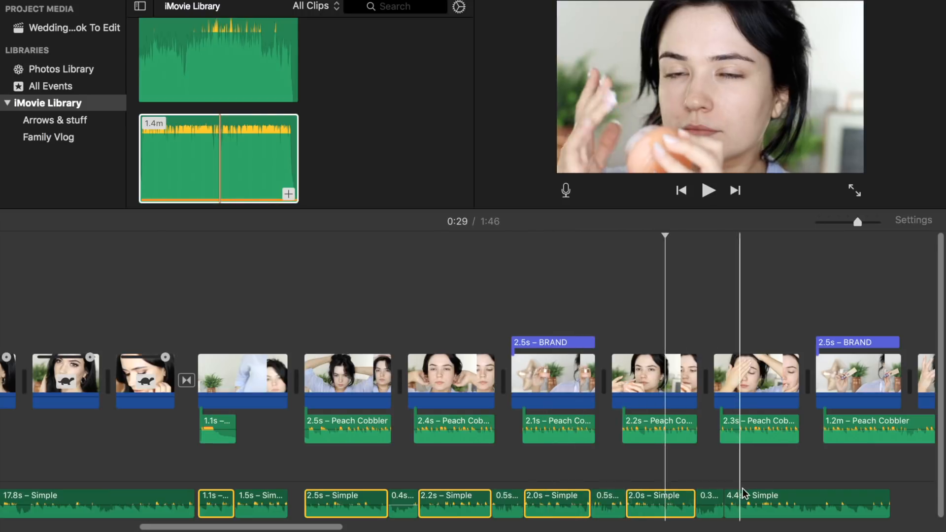
left_click(744, 501, "super")
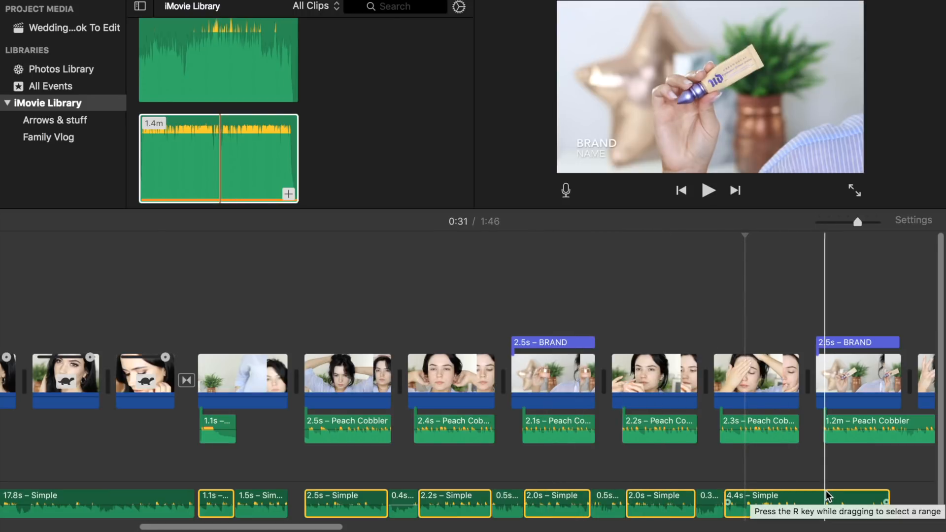
Check the available sharing destinations for the Wedding Look To Edit movie and close them
left_click(909, 25)
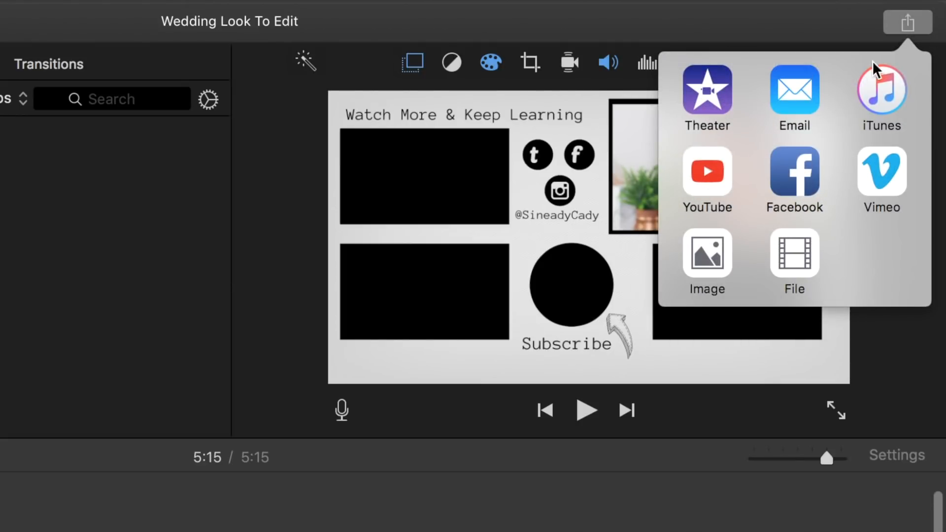
left_click(910, 24)
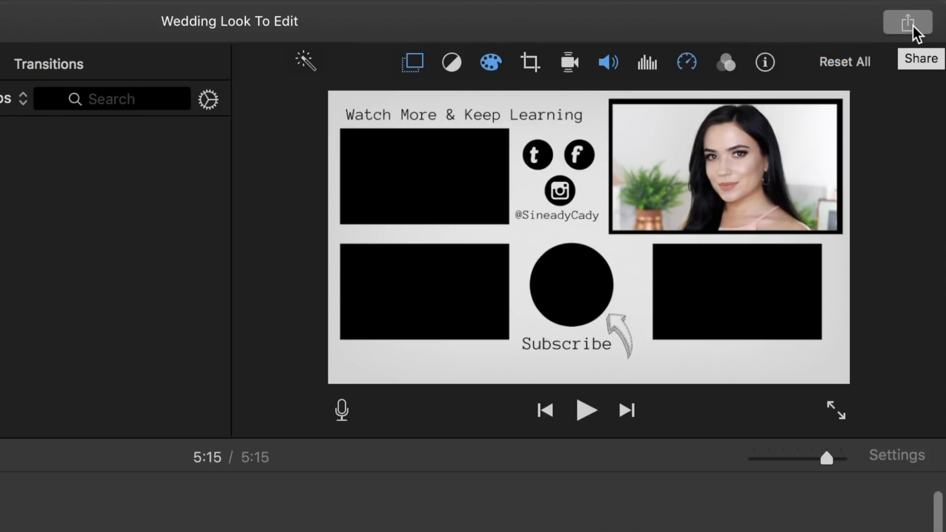
Start exporting the movie as a file and title it GRWM Wedding Makeup Look
left_click(913, 30)
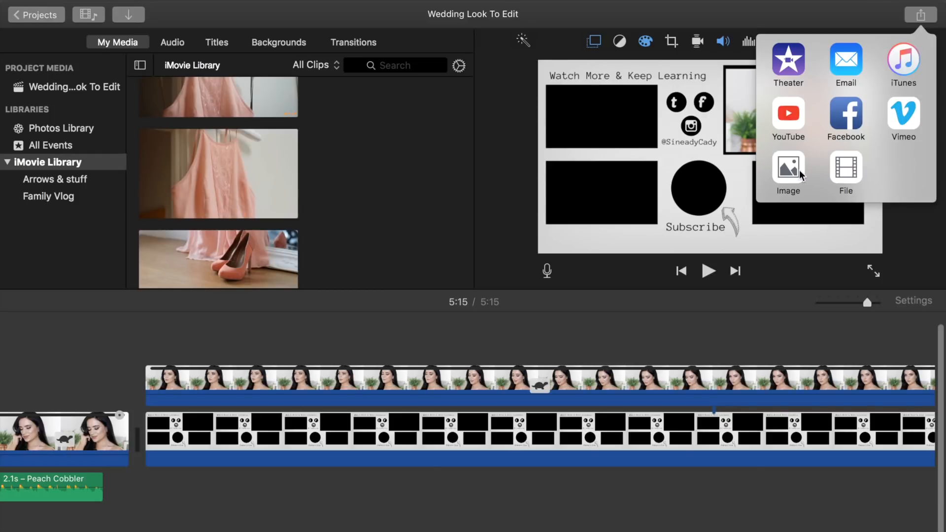
left_click(846, 170)
type("GRWM Wedding")
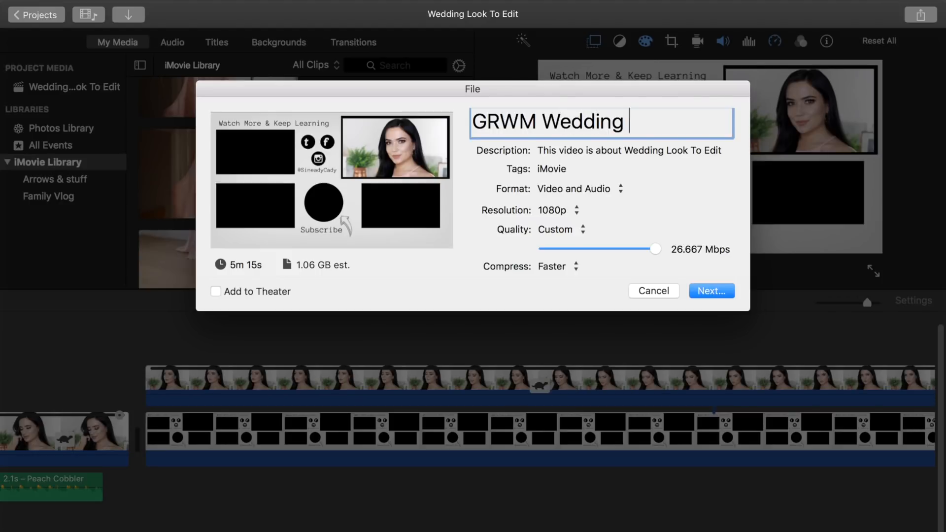
type("Makeup L")
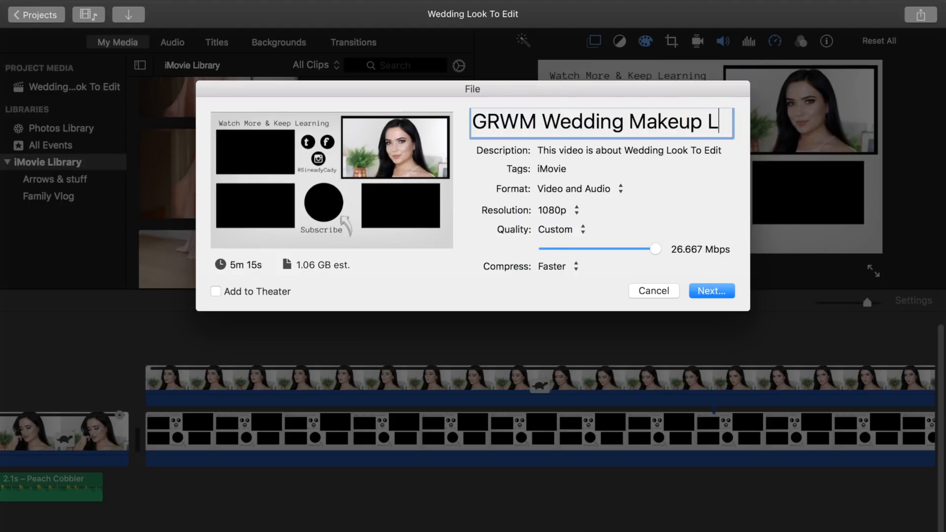
type("ook")
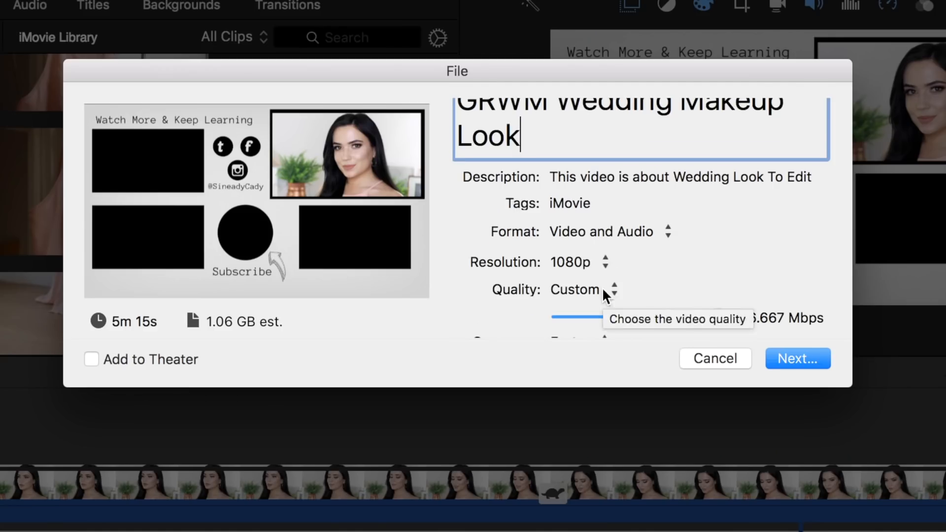
Compare export quality options by trying Best (ProRes), Custom at 26.667 Mbps, and High
left_click(577, 242)
left_click(594, 223)
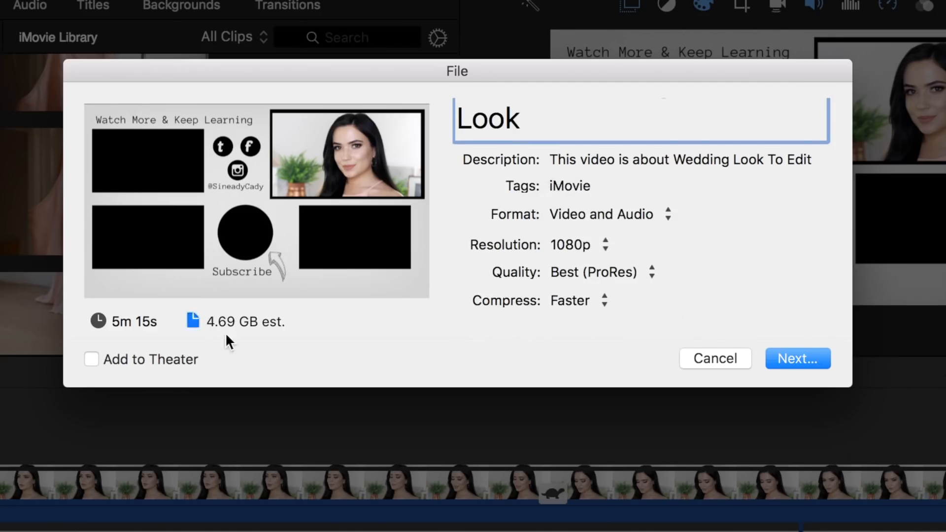
left_click(633, 273)
left_click(642, 296)
left_click_drag(671, 300, 765, 306)
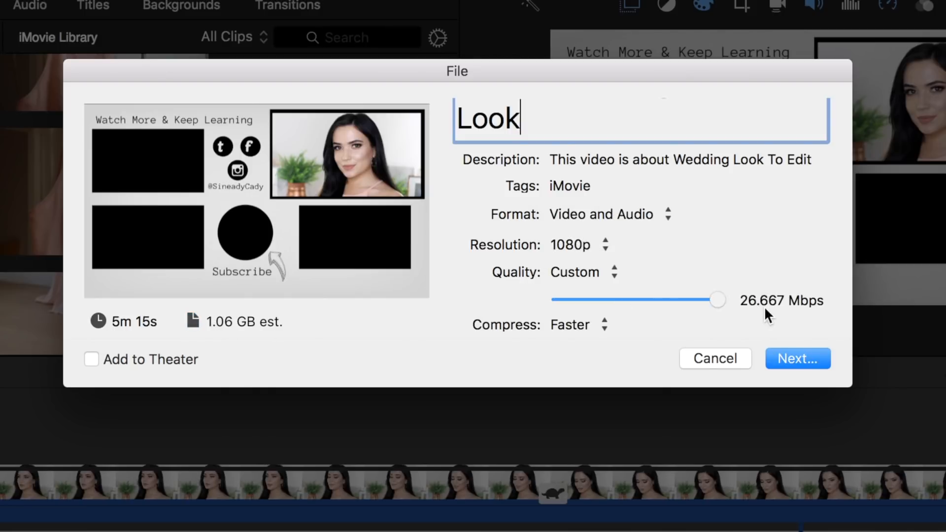
left_click(604, 272)
left_click(589, 250)
left_click(593, 272)
left_click(622, 258)
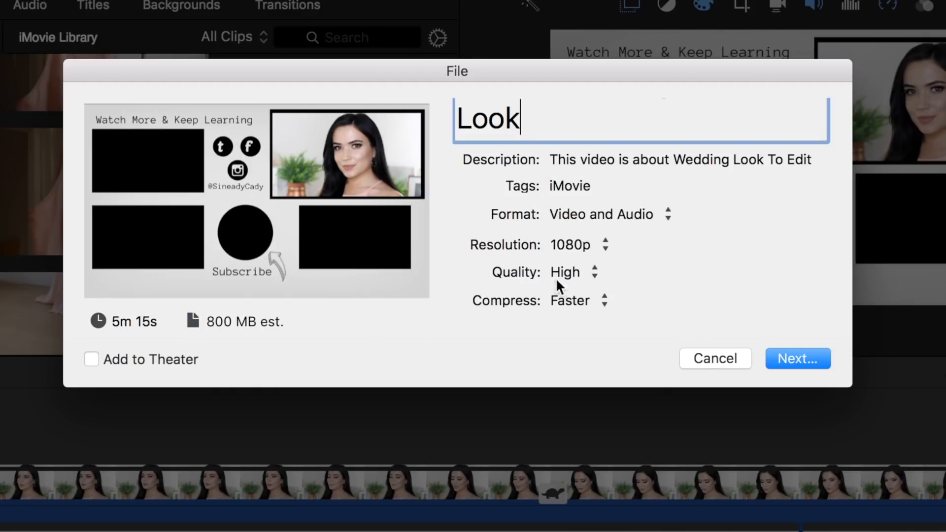
Set the export quality to Custom at 26.667 Mbps and the compression to Better Quality
left_click(582, 272)
left_click(667, 308)
left_click_drag(672, 300, 717, 300)
left_click(606, 323)
left_click(588, 346)
Review the export settings and continue to the choice of file name and save location
scroll(593, 118, "up", 2)
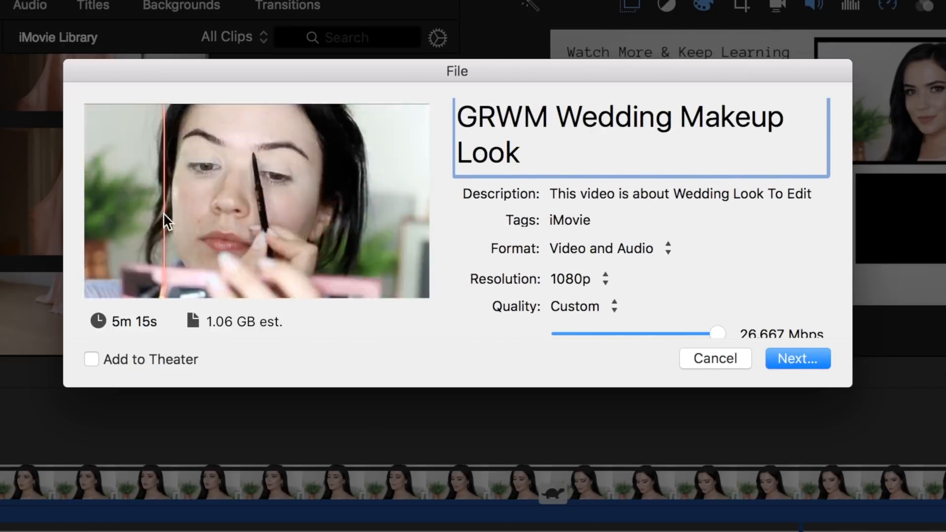
scroll(641, 276, "down", 2)
left_click(803, 363)
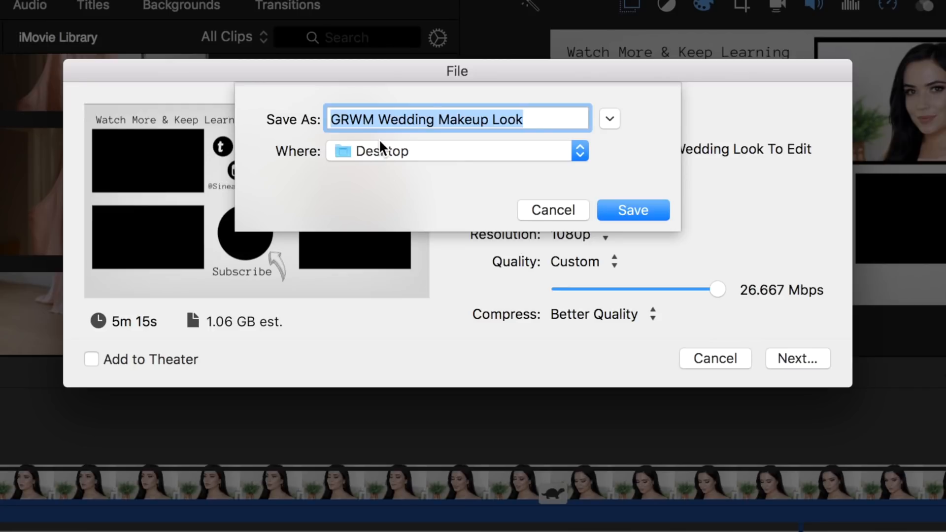